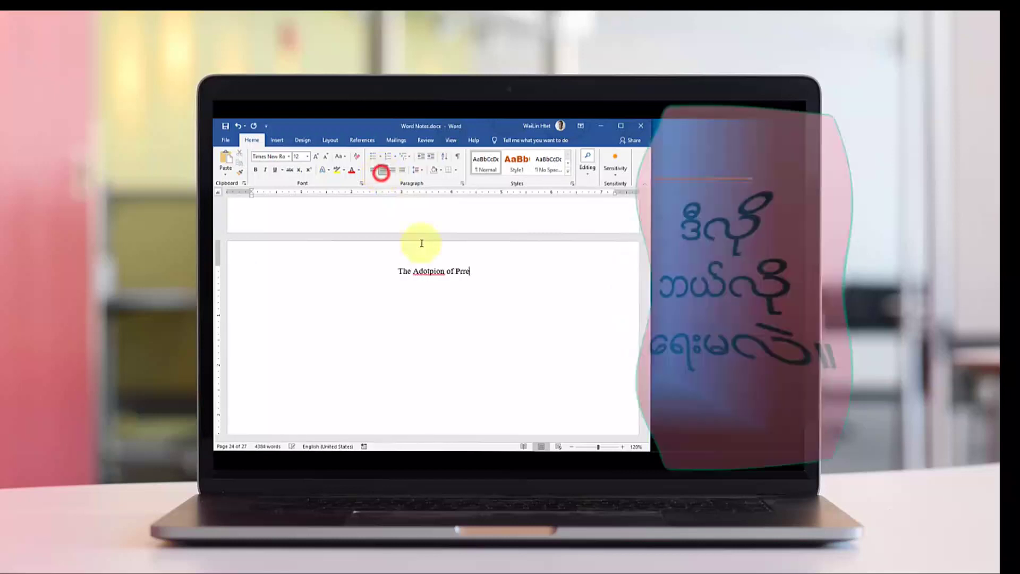
- Type the title 'The Adoption of Precision Agriculture in Eastern Countries' and a 'Machine Holland' line
{"action": "type", "text": "The Adoption of Precision Agriculture in Eastern Countries"}
{"action": "key", "text": "Return"}
{"action": "type", "text": "Machine Holland"}
{"action": "key", "text": "Return"}
- Set a right tab stop and type version-control topics, Directed Acyclic Graphs, Whole tree commits, Branches and tags, Merge commits
{"action": "left_click", "coordinate": [373, 170]}
{"action": "left_click", "coordinate": [438, 192]}
{"action": "key", "text": "Tab"}
{"action": "type", "text": "Introduction to version control \tRepositor"}
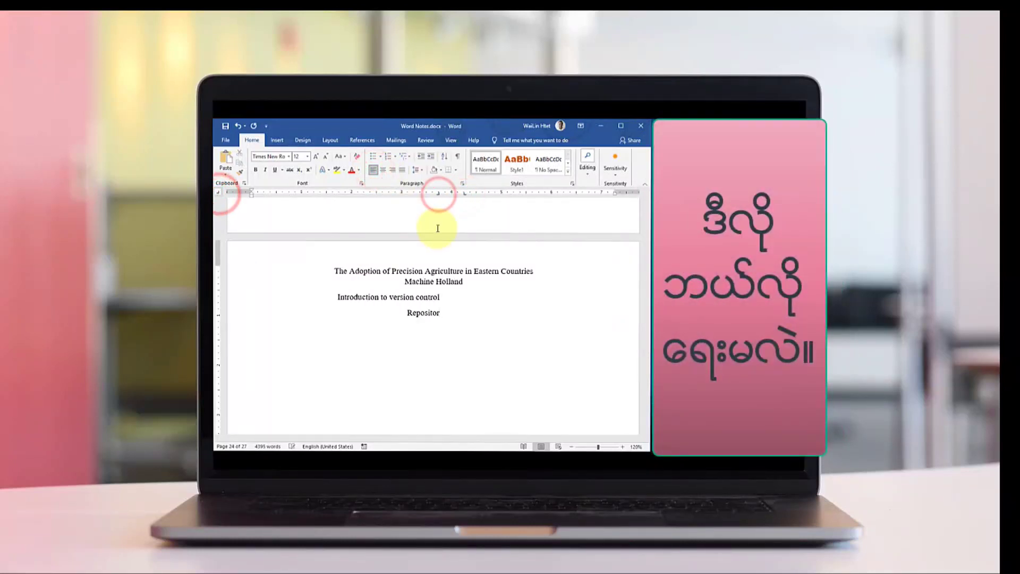
{"action": "type", "text": "y setup \tCreating a repository \tCreating a new one"}
{"action": "key", "text": "Up"}
{"action": "key", "text": "Up"}
{"action": "key", "text": "Up"}
{"action": "type", "text": "Directed Acyclic Graphs"}
{"action": "key", "text": "Down"}
{"action": "type", "text": "Whole tree commits"}
{"action": "key", "text": "Down"}
{"action": "type", "text": "Branches and tags"}
{"action": "key", "text": "Down"}
{"action": "type", "text": "Merge commits"}
{"action": "double_click", "coordinate": [437, 228]}
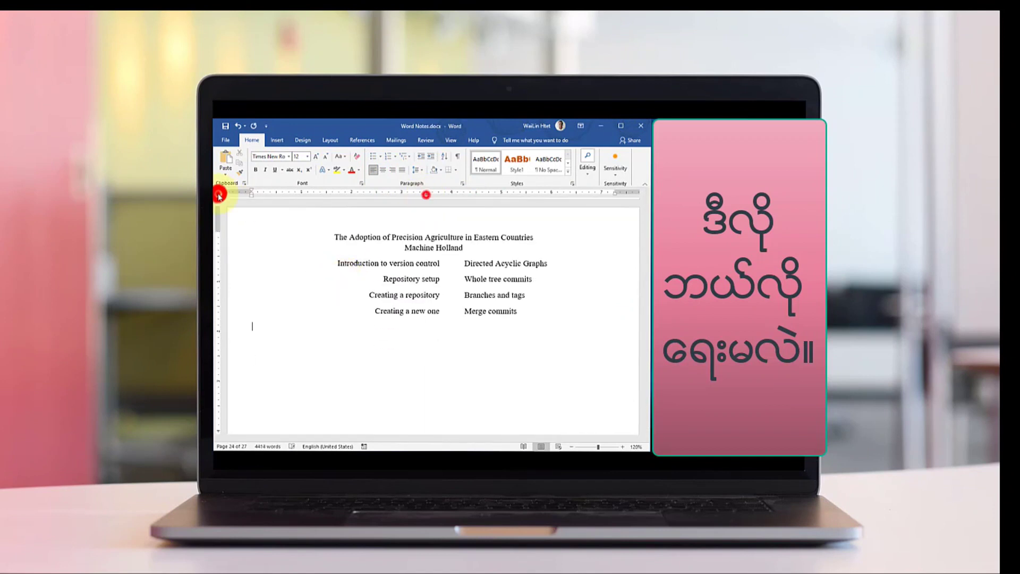
- Add the Chapter 1 lines with Supervised and Un-supervised learning, and shift their tab stop left
{"action": "key", "text": "Return"}
{"action": "type", "text": "Chapter 1 Discovering knowledge in data Supervised Learning Un-supervised learning"}
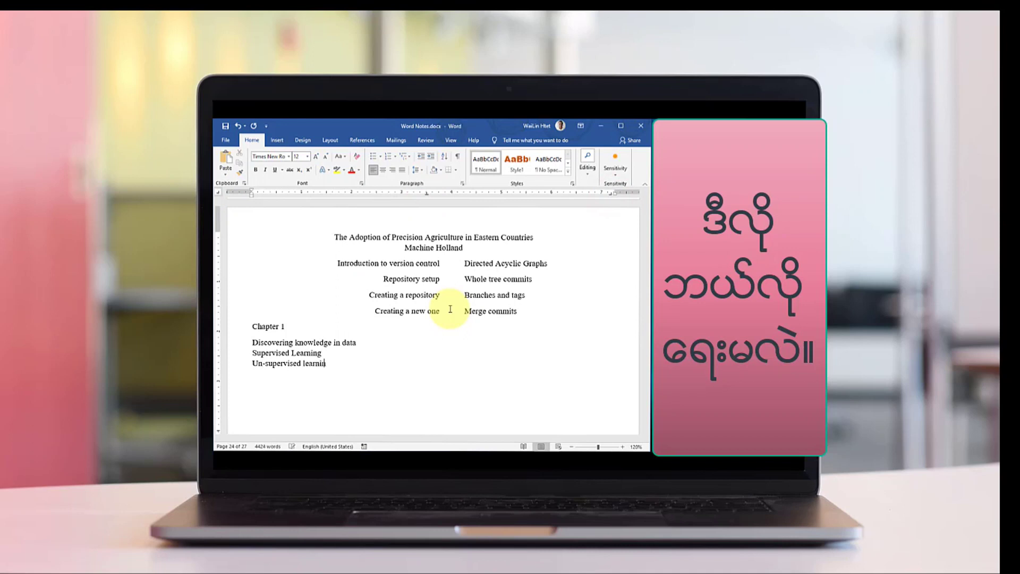
{"action": "left_click_drag", "start_coordinate": [232, 262], "coordinate": [232, 313]}
{"action": "left_click_drag", "start_coordinate": [427, 192], "coordinate": [416, 194]}
- Add a centre tab stop with Searching history, Limiting the number of revision, Searching changes, Chapter 2, Package documentation, Vectors
{"action": "left_click", "coordinate": [364, 329]}
{"action": "type", "text": "Searching history"}
{"action": "key", "text": "Down"}
{"action": "type", "text": "Limiting the number of revision"}
{"action": "key", "text": "Down"}
{"action": "type", "text": "Searching changes\tChapter 2"}
{"action": "key", "text": "Down"}
{"action": "type", "text": "Package documentation"}
{"action": "key", "text": "Down"}
{"action": "type", "text": "Vectors"}
{"action": "left_click", "coordinate": [330, 349]}
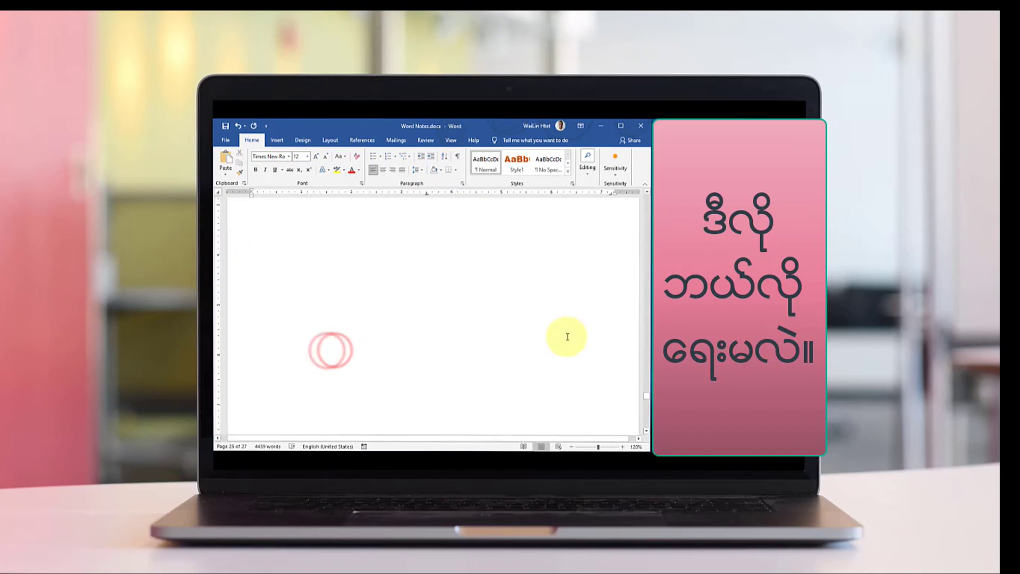
- Set decimal and left tab stops and type rows -2.5 Low management, 0.65 moderate correlation, 1345.200
{"action": "scroll", "coordinate": [565, 338], "scroll_direction": "down", "scroll_amount": 1}
{"action": "left_click", "coordinate": [612, 287]}
{"action": "key", "text": "Return"}
{"action": "left_click", "coordinate": [376, 192]}
{"action": "type", "text": "-2.5"}
{"action": "left_click", "coordinate": [402, 192]}
{"action": "type", "text": "Low management"}
{"action": "key", "text": "Return"}
{"action": "type", "text": "0.65\tmoderate correlation"}
{"action": "key", "text": "Return"}
{"action": "type", "text": "1345.200\tdecim"}
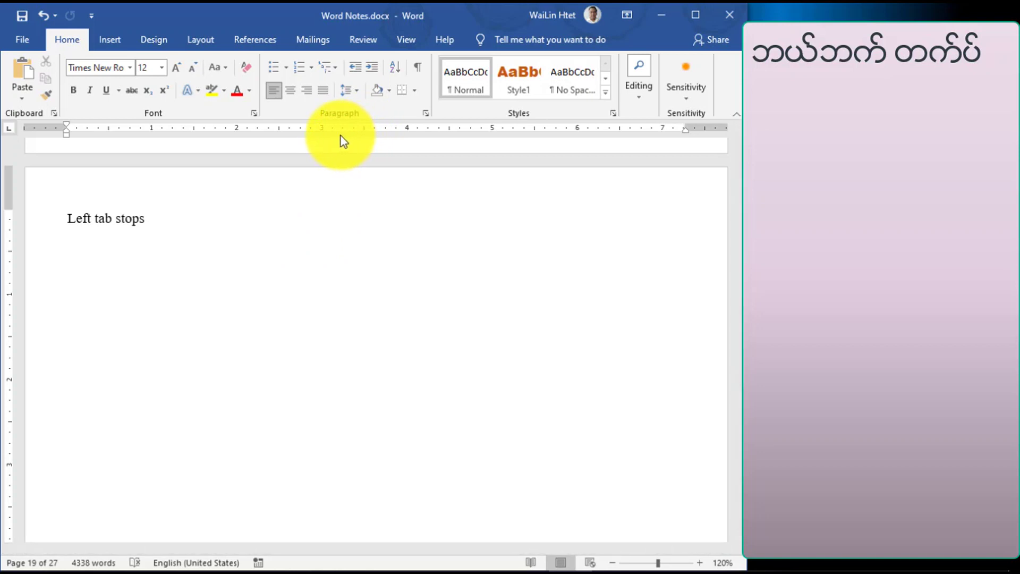
- Place left tab stops on the ruler at about 3.25", 3.75" and 6.75"
{"action": "left_click", "coordinate": [343, 130]}
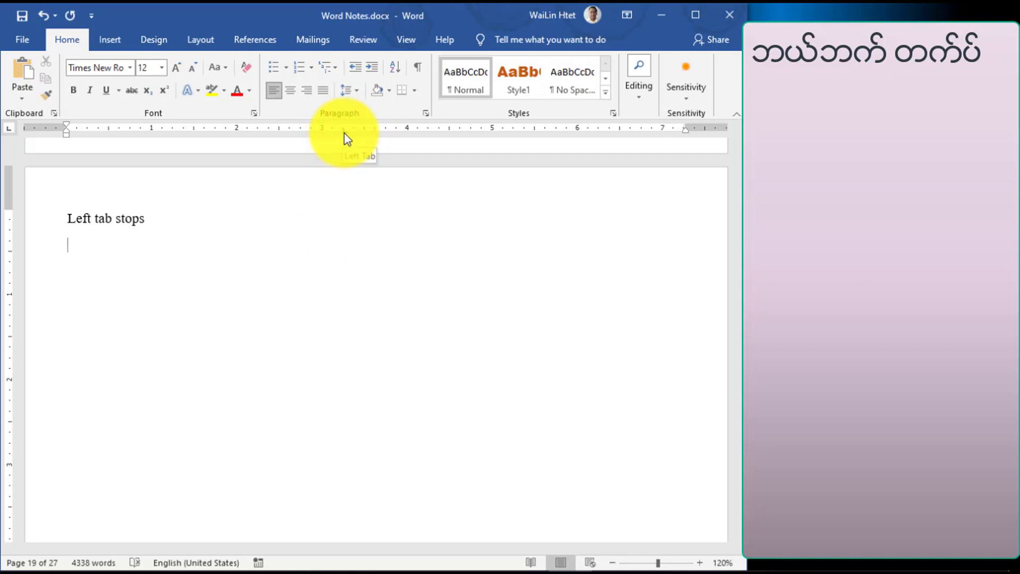
{"action": "left_click", "coordinate": [385, 134]}
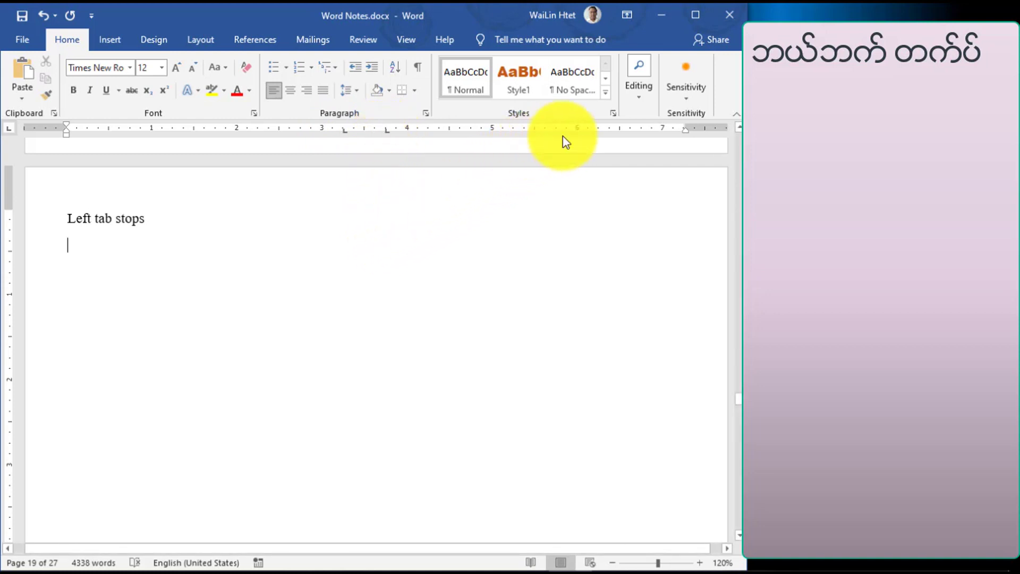
{"action": "left_click", "coordinate": [642, 132]}
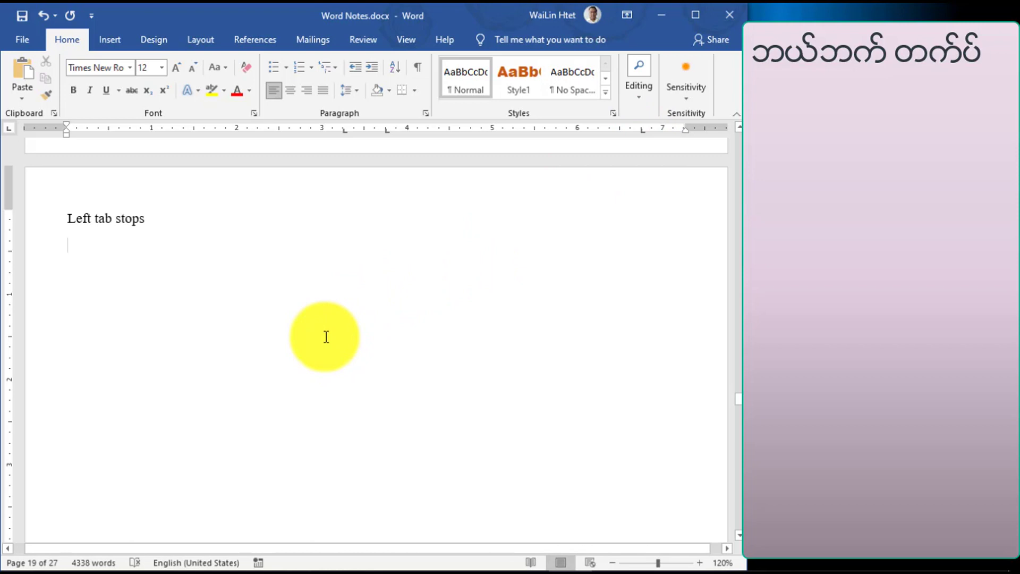
- Type the tabbed header line 'Contents Page Contents Page'
{"action": "type", "text": "Contents"}
{"action": "key", "text": "Tab"}
{"action": "type", "text": "Page"}
{"action": "key", "text": "Tab"}
{"action": "type", "text": "Contents"}
{"action": "key", "text": "Tab"}
{"action": "type", "text": "Page"}
{"action": "key", "text": "Return"}
- Add 'Chapter 1' with topics Discovering knowledge in data, Supervised learning and Un-supervised learning
{"action": "type", "text": "Chapter 1"}
{"action": "key", "text": "Return"}
{"action": "type", "text": "Discovering knowledge in data "}
{"action": "type", "text": "Supervised learning"}
{"action": "key", "text": "Return"}
{"action": "type", "text": "Un-supervised lear"}
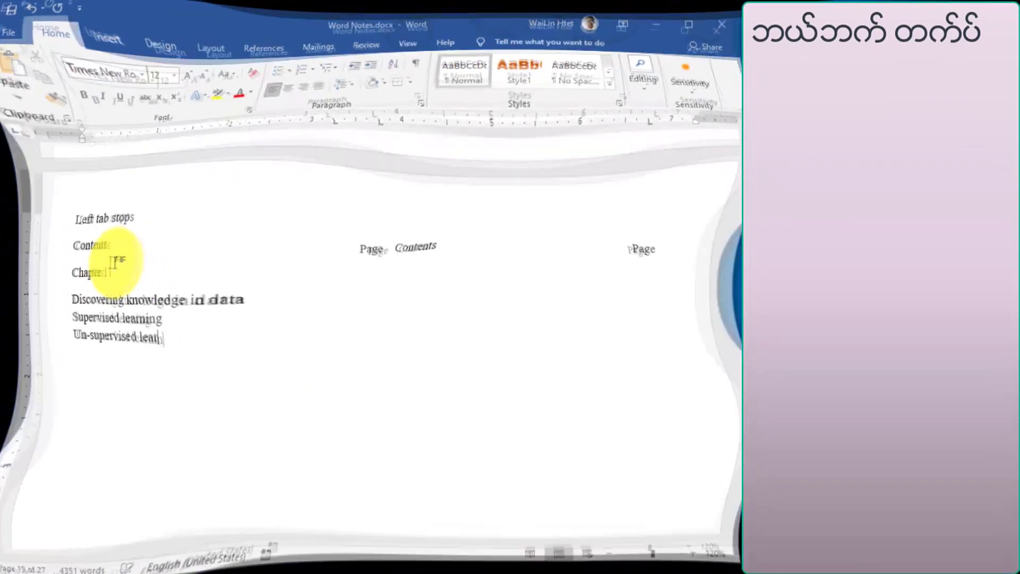
{"action": "type", "text": "ning"}
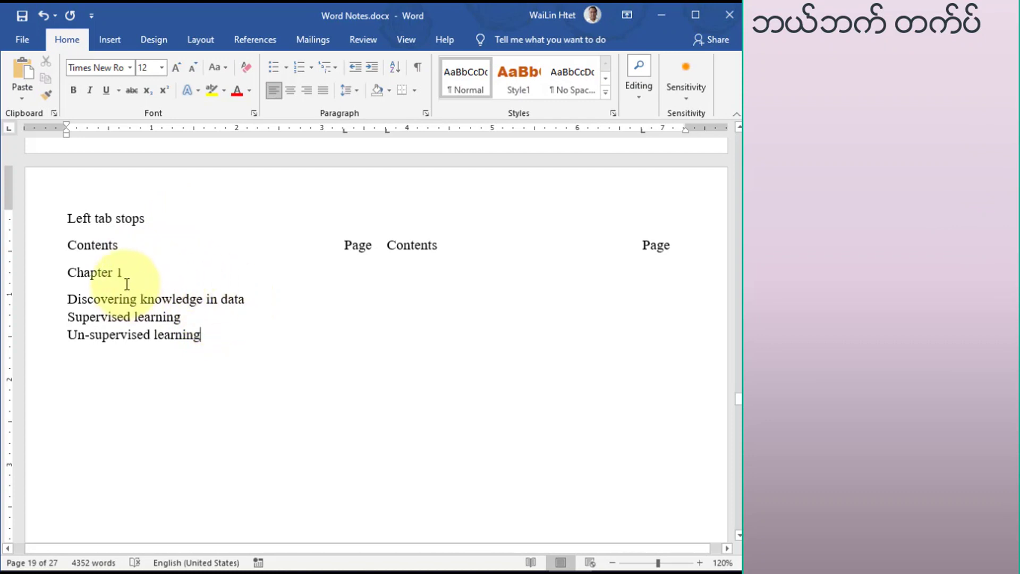
{"action": "left_click", "coordinate": [256, 298]}
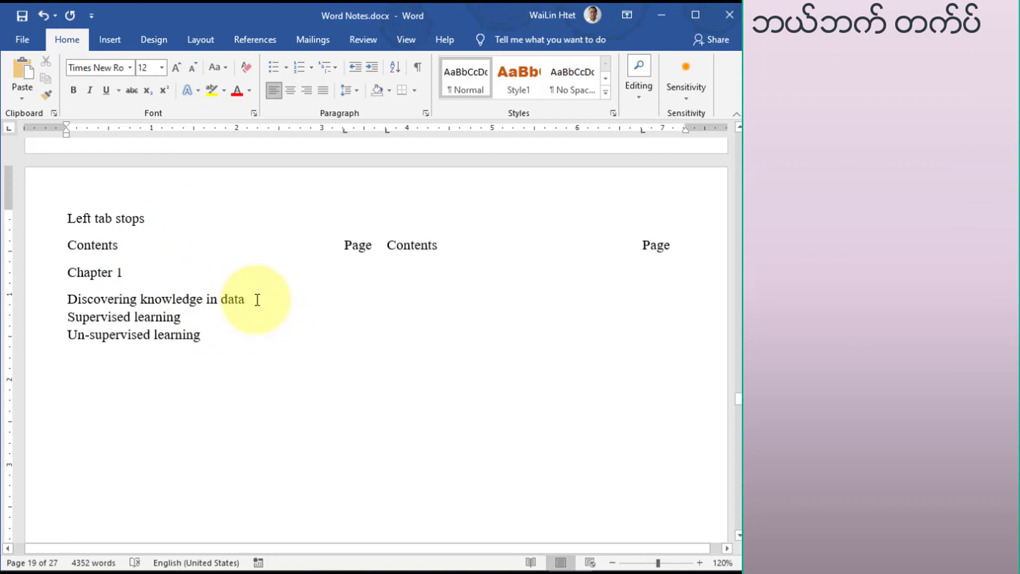
- Tab after each Chapter 1 topic and enter page numbers 3, 5 and 12, undoing a stray line
{"action": "key", "text": "Tab"}
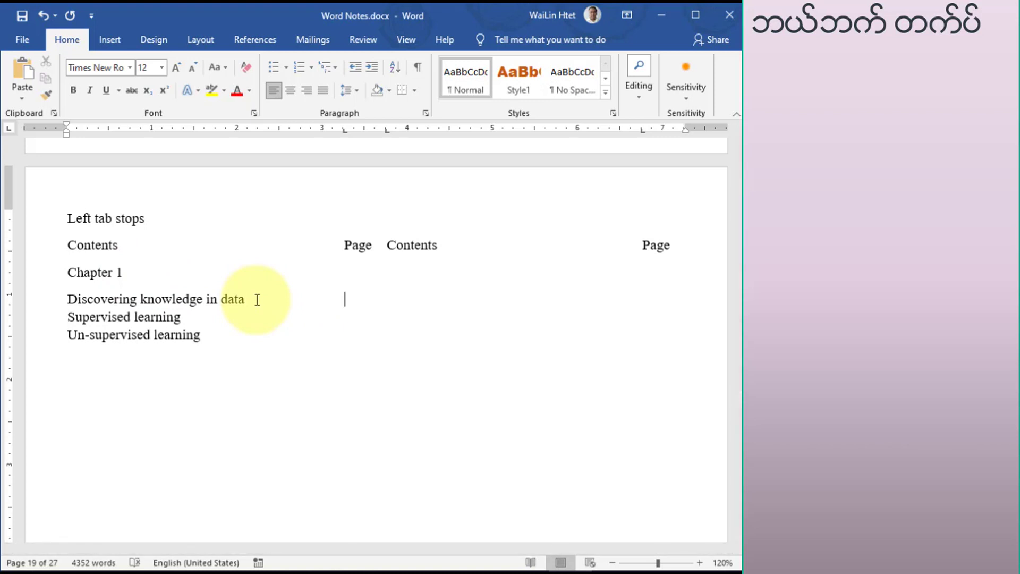
{"action": "type", "text": "3"}
{"action": "key", "text": "Return"}
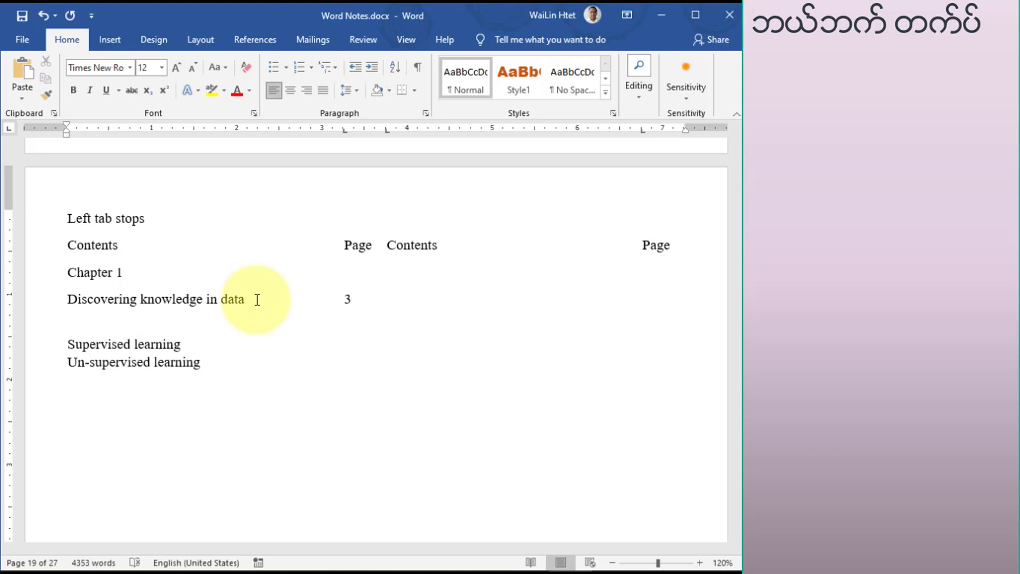
{"action": "key", "text": "ctrl+z"}
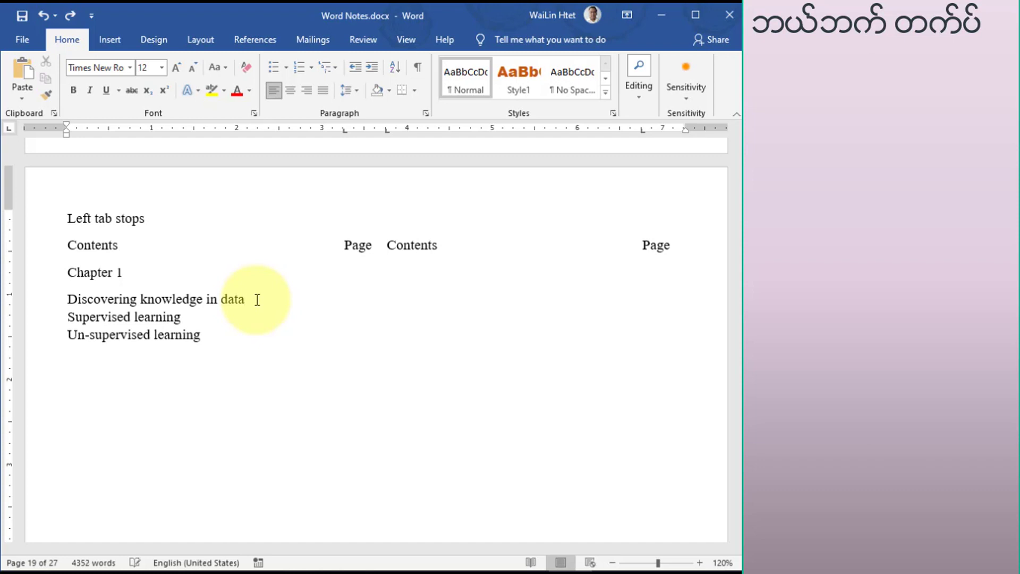
{"action": "key", "text": "Tab"}
{"action": "type", "text": "3"}
{"action": "type", "text": "5"}
{"action": "key", "text": "Down"}
{"action": "key", "text": "Tab"}
{"action": "type", "text": "12"}
{"action": "key", "text": "Up"}
{"action": "key", "text": "Up"}
{"action": "key", "text": "Up"}
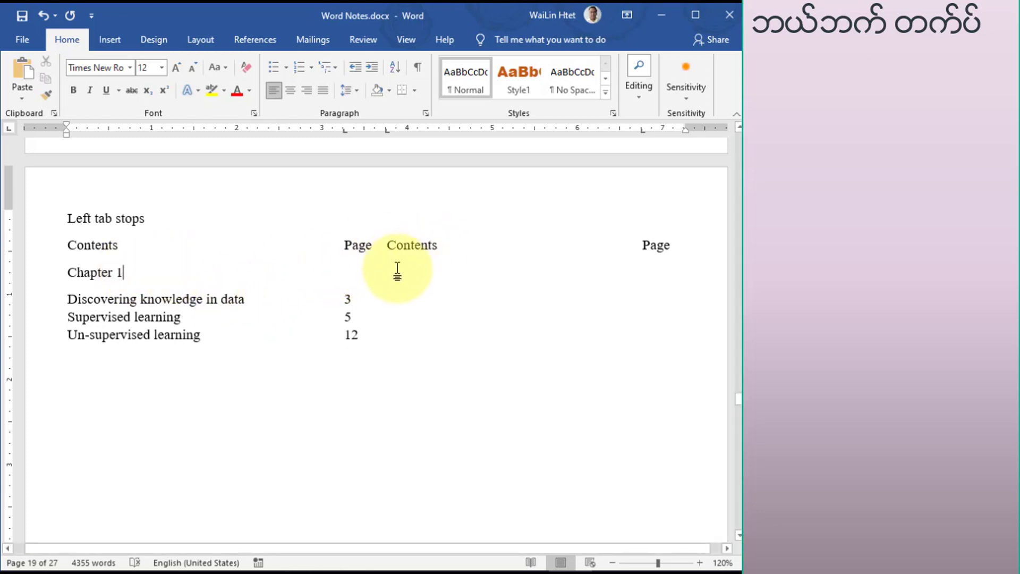
- Type 'Chapter 2' and entries Package documentation, Vectors and Environment in the second column
{"action": "key", "text": "Tab"}
{"action": "key", "text": "Tab"}
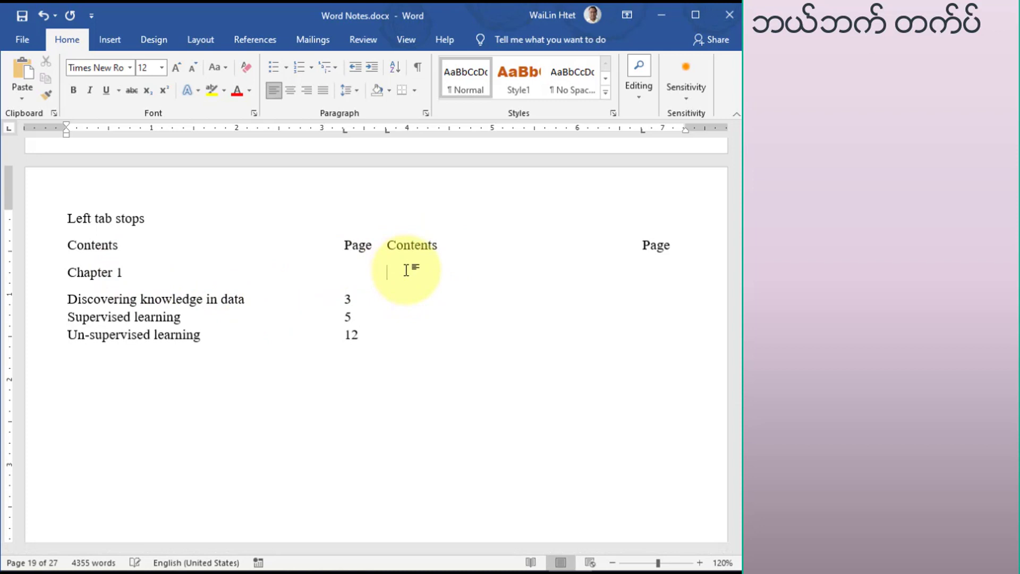
{"action": "type", "text": "Chapter 2"}
{"action": "key", "text": "Return"}
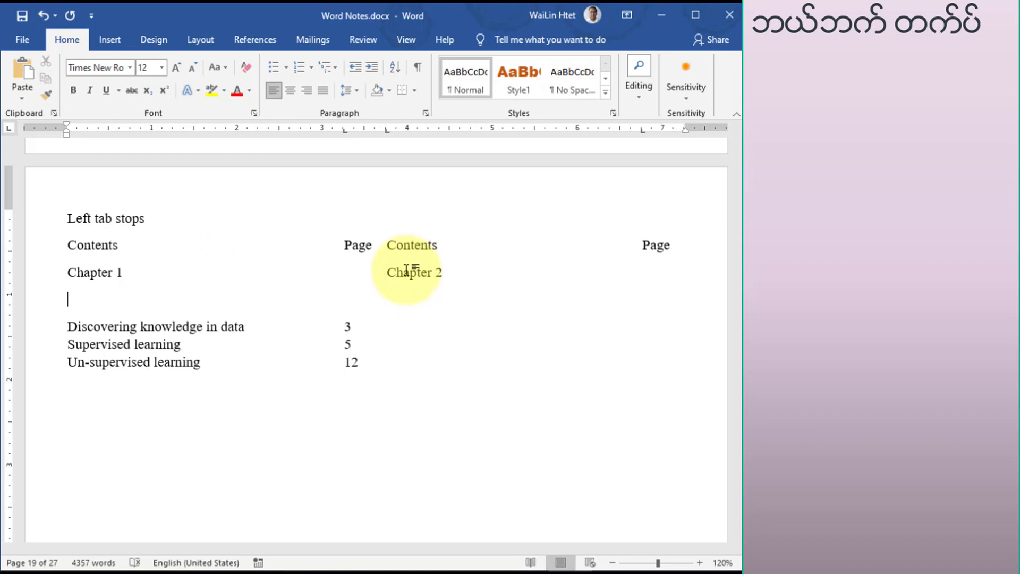
{"action": "key", "text": "ctrl+z"}
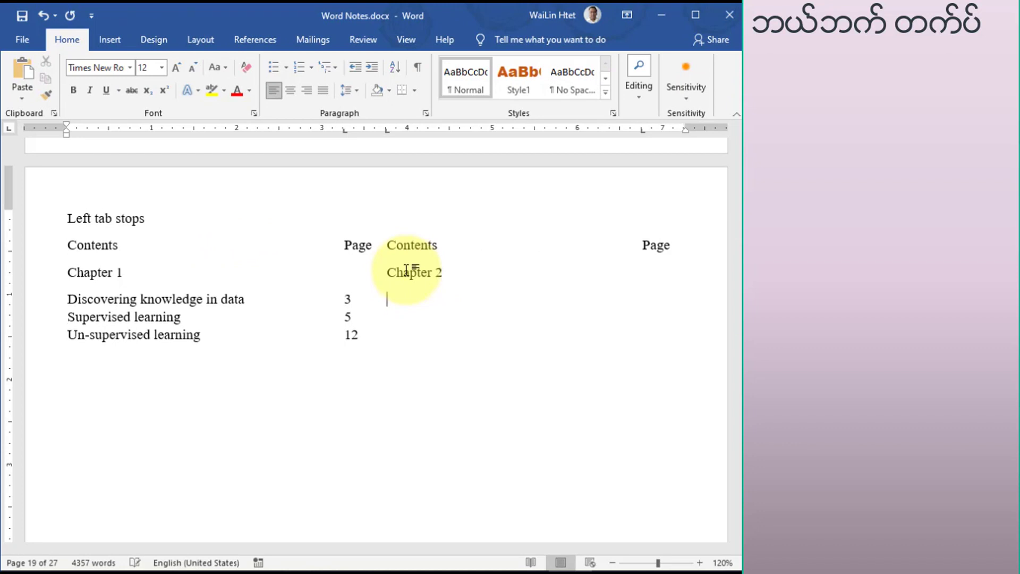
{"action": "type", "text": "Pa"}
{"action": "type", "text": "ckage documentation"}
{"action": "key", "text": "Down"}
{"action": "key", "text": "Tab"}
{"action": "type", "text": "Vectors"}
{"action": "key", "text": "Down"}
{"action": "key", "text": "Tab"}
{"action": "type", "text": "Environment"}
- Add page numbers 18, 20 and 25 beside the three Chapter 2 entries
{"action": "left_click", "coordinate": [527, 302]}
{"action": "type", "text": "18"}
{"action": "key", "text": "Down"}
{"action": "key", "text": "Tab"}
{"action": "type", "text": "20"}
{"action": "key", "text": "Down"}
{"action": "key", "text": "Tab"}
{"action": "type", "text": "25"}
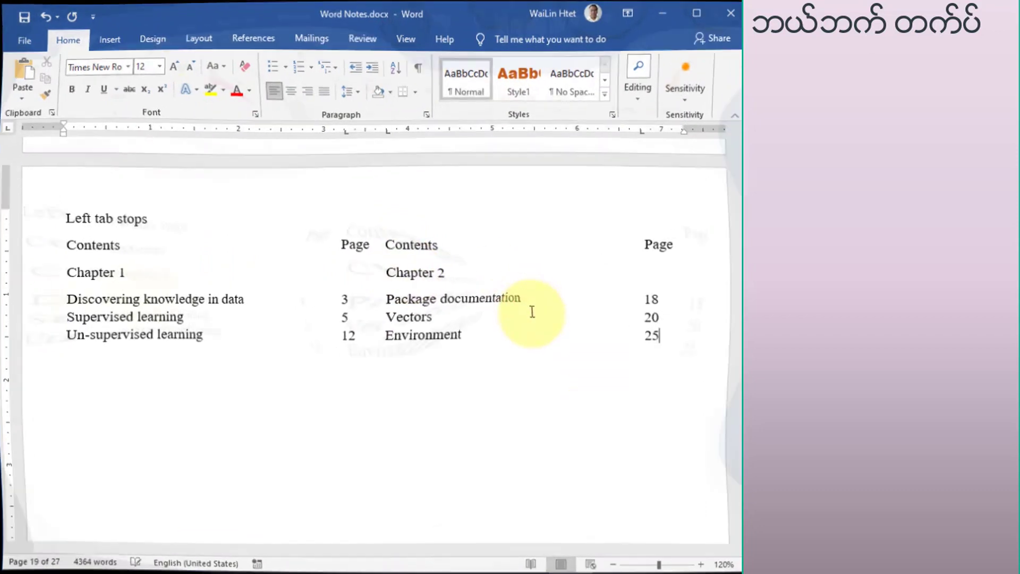
{"action": "left_click", "coordinate": [46, 250]}
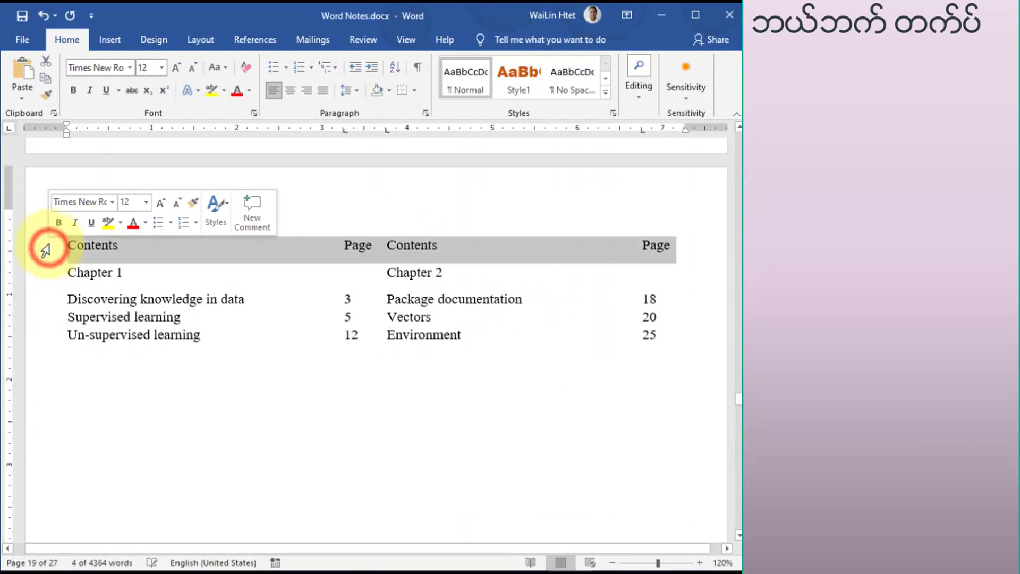
{"action": "left_click", "coordinate": [58, 222]}
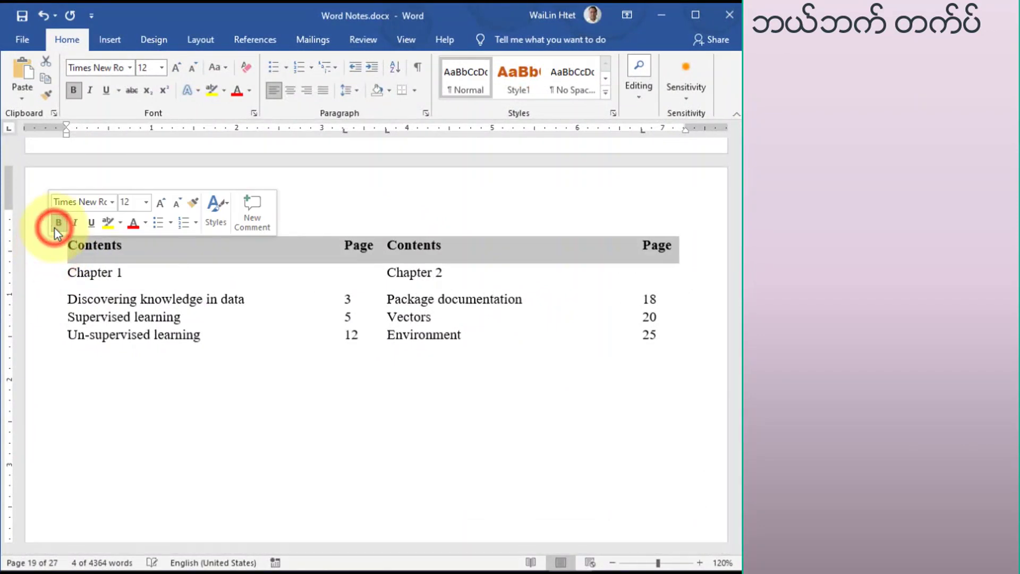
{"action": "left_click", "coordinate": [172, 426]}
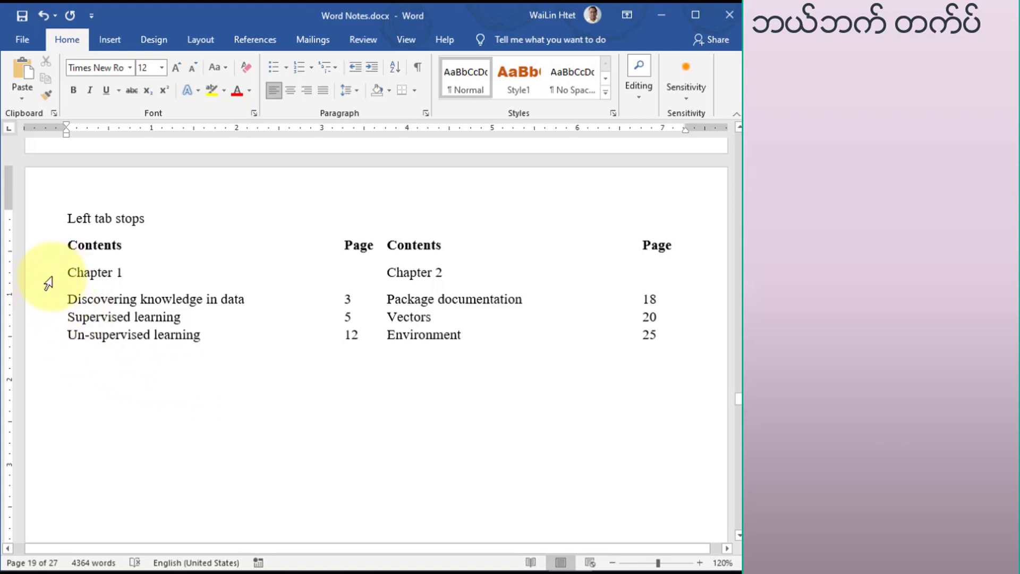
{"action": "left_click", "coordinate": [68, 284]}
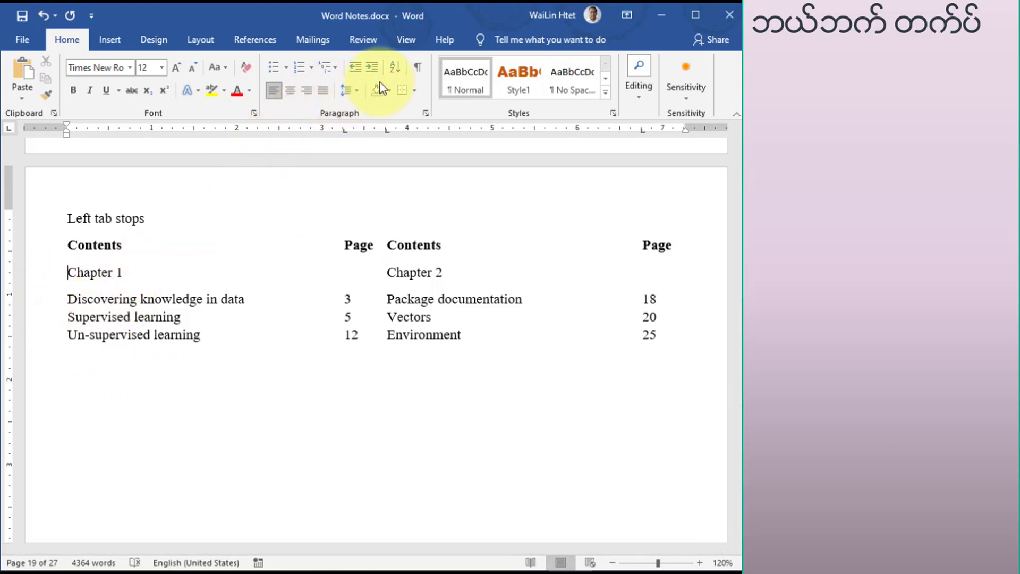
{"action": "left_click", "coordinate": [415, 71]}
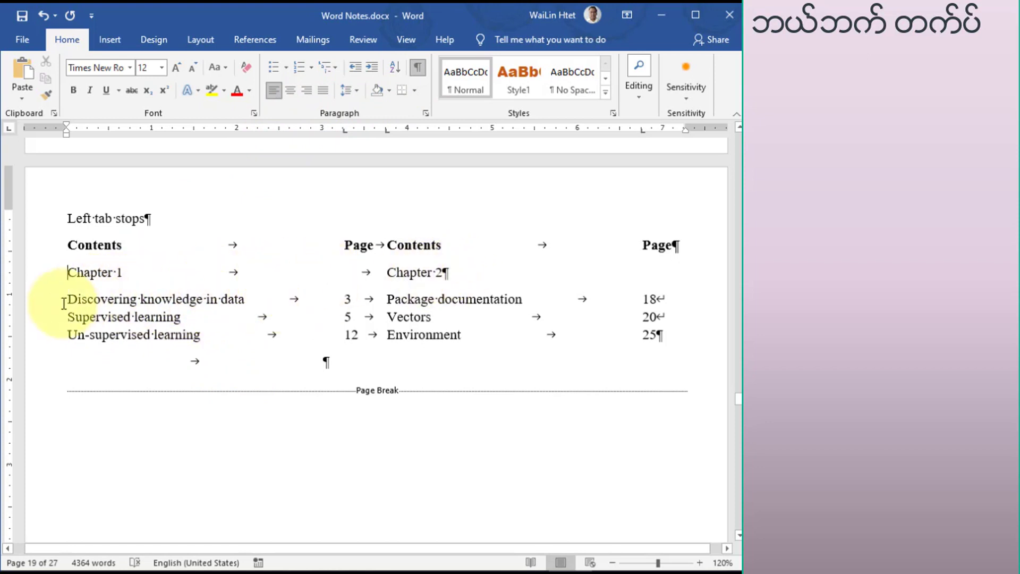
{"action": "left_click", "coordinate": [71, 279]}
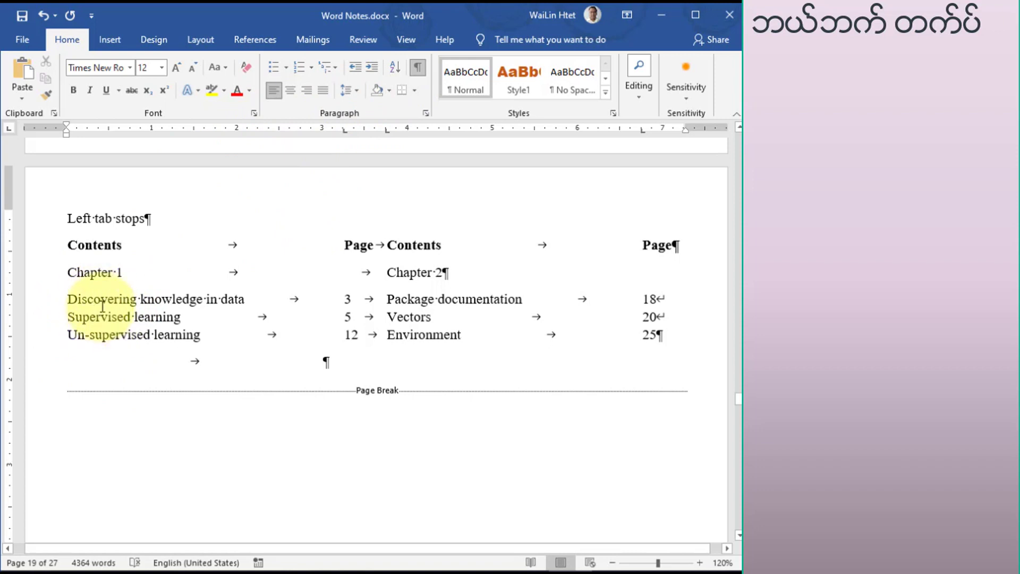
{"action": "left_click", "coordinate": [418, 67]}
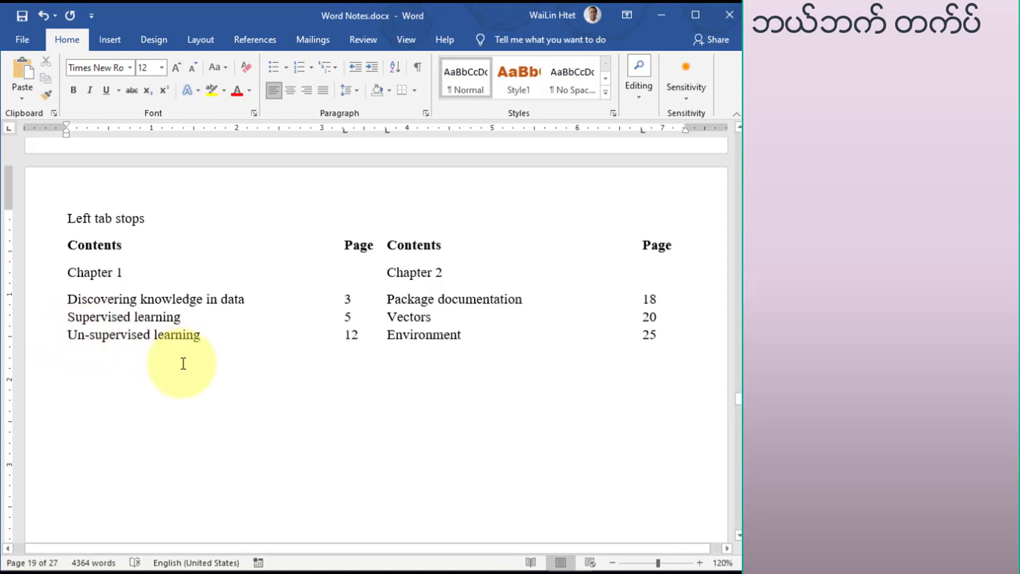
{"action": "scroll", "coordinate": [207, 356], "scroll_direction": "down", "scroll_amount": 3}
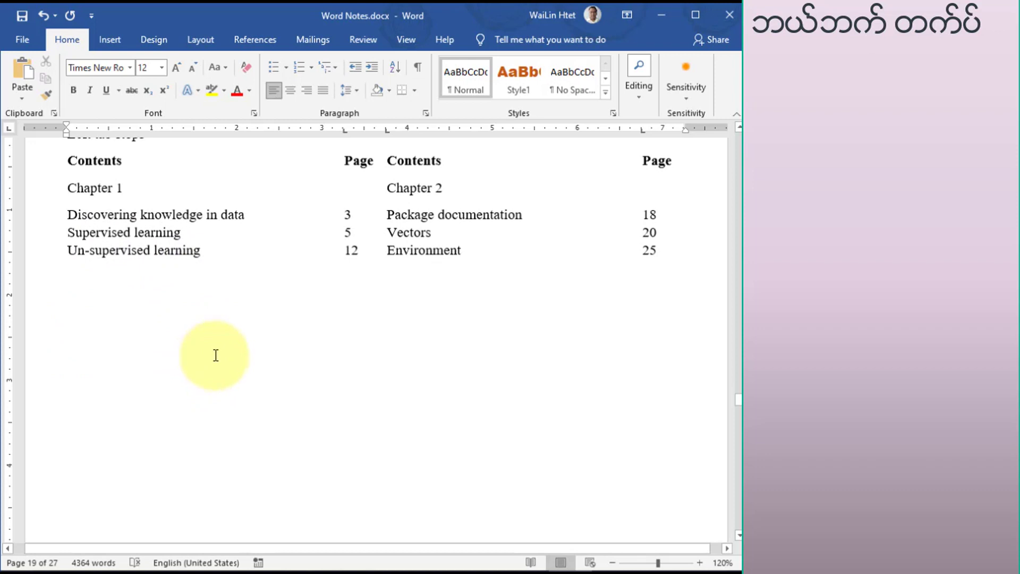
- Scroll down to the 'Right tab stops' heading and add an empty line below it
{"action": "scroll", "coordinate": [216, 355], "scroll_direction": "down", "scroll_amount": 3}
{"action": "scroll", "coordinate": [215, 354], "scroll_direction": "down", "scroll_amount": 3}
{"action": "scroll", "coordinate": [216, 354], "scroll_direction": "down", "scroll_amount": 5}
{"action": "scroll", "coordinate": [216, 355], "scroll_direction": "down", "scroll_amount": 3}
{"action": "scroll", "coordinate": [215, 354], "scroll_direction": "down", "scroll_amount": 10}
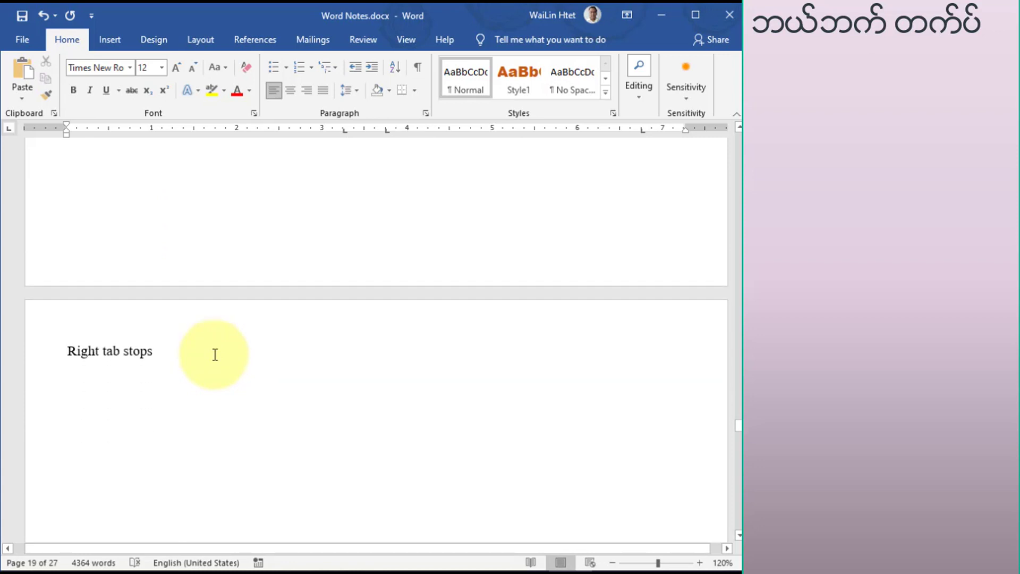
{"action": "scroll", "coordinate": [215, 355], "scroll_direction": "down", "scroll_amount": 3}
{"action": "left_click", "coordinate": [175, 291]}
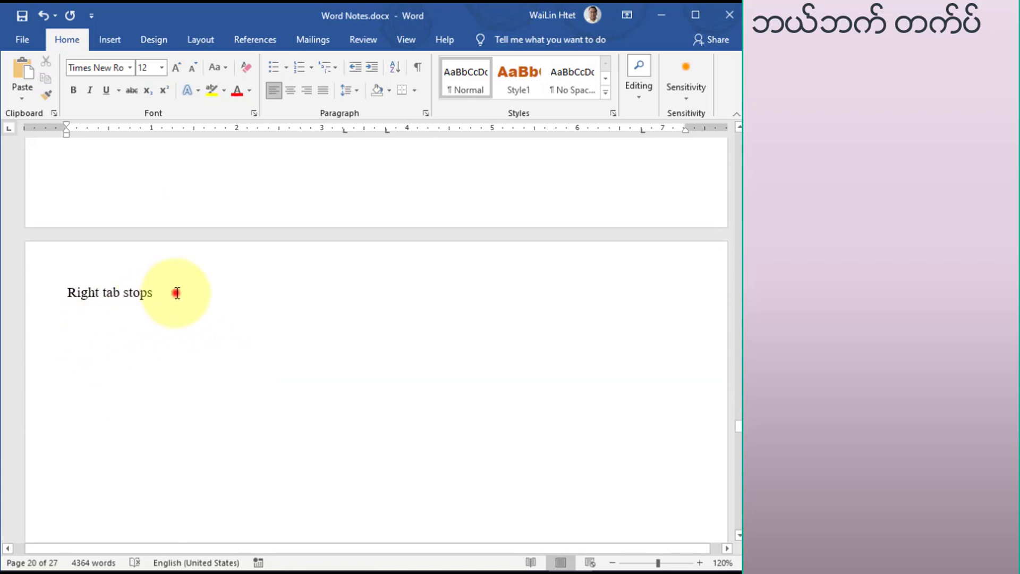
{"action": "key", "text": "Return"}
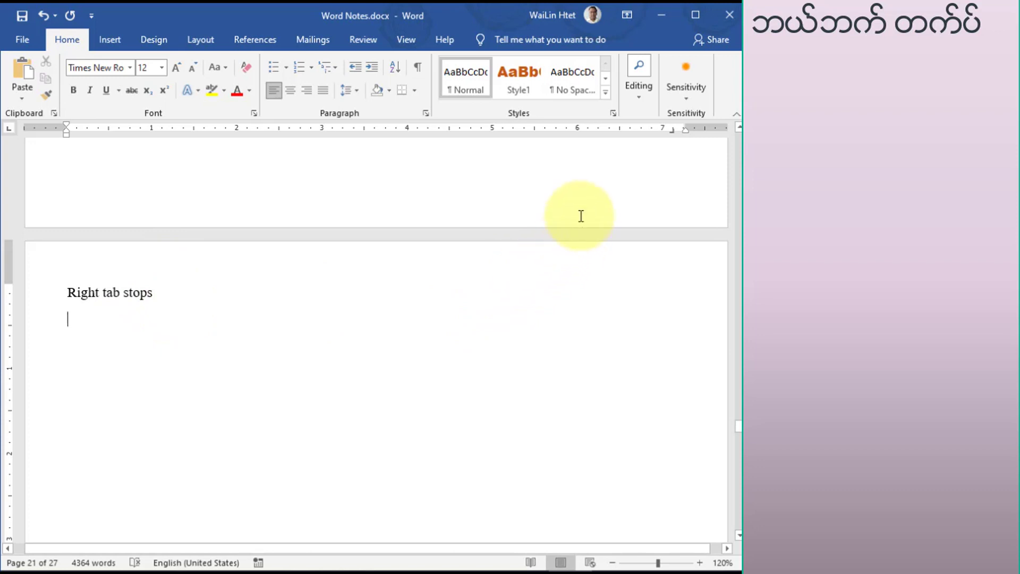
- Add a 4" tab stop and type 'Are you going there so see you there?' at it
{"action": "left_click", "coordinate": [673, 129]}
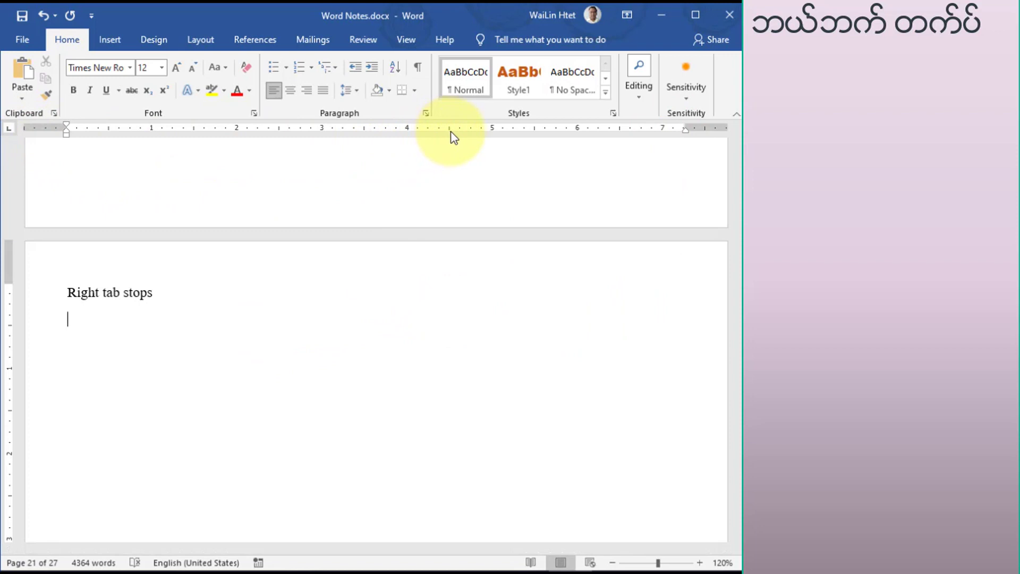
{"action": "left_click", "coordinate": [407, 135]}
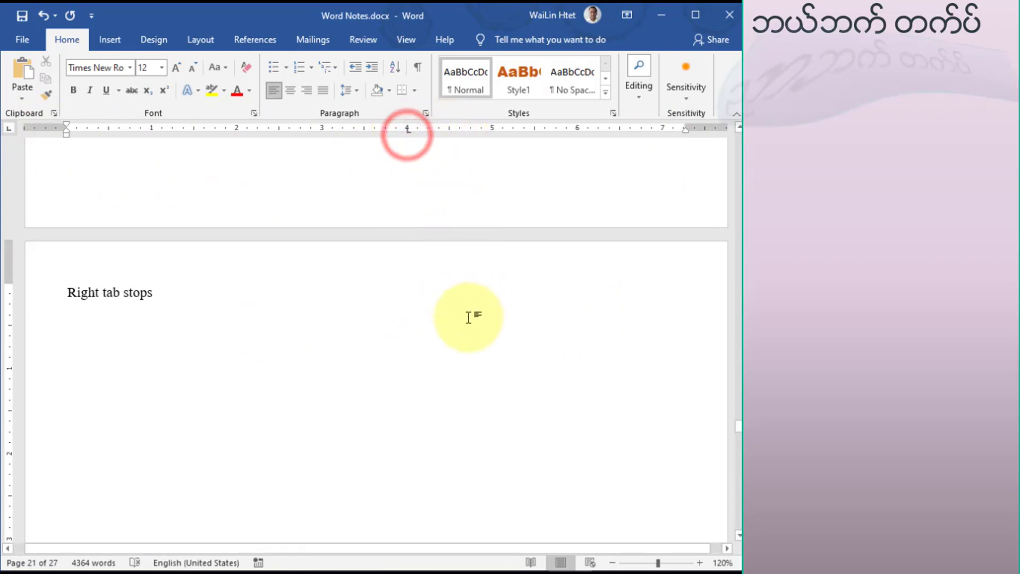
{"action": "key", "text": "Tab"}
{"action": "type", "text": "re you going there so see you there?"}
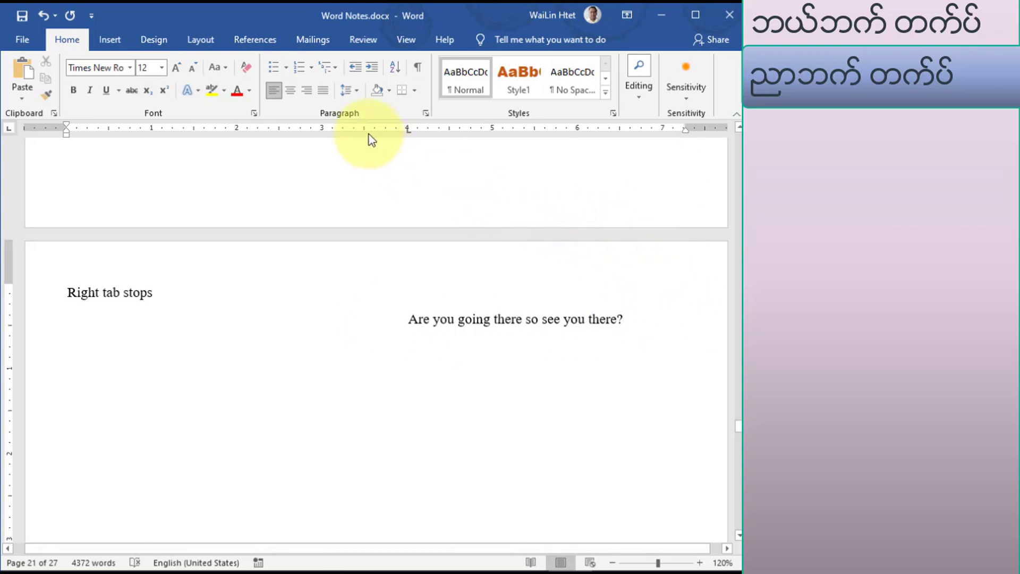
- Drag the question's tab stop rightward so the sentence ends near the right margin, then tab the next line
{"action": "left_click_drag", "start_coordinate": [408, 134], "coordinate": [470, 136]}
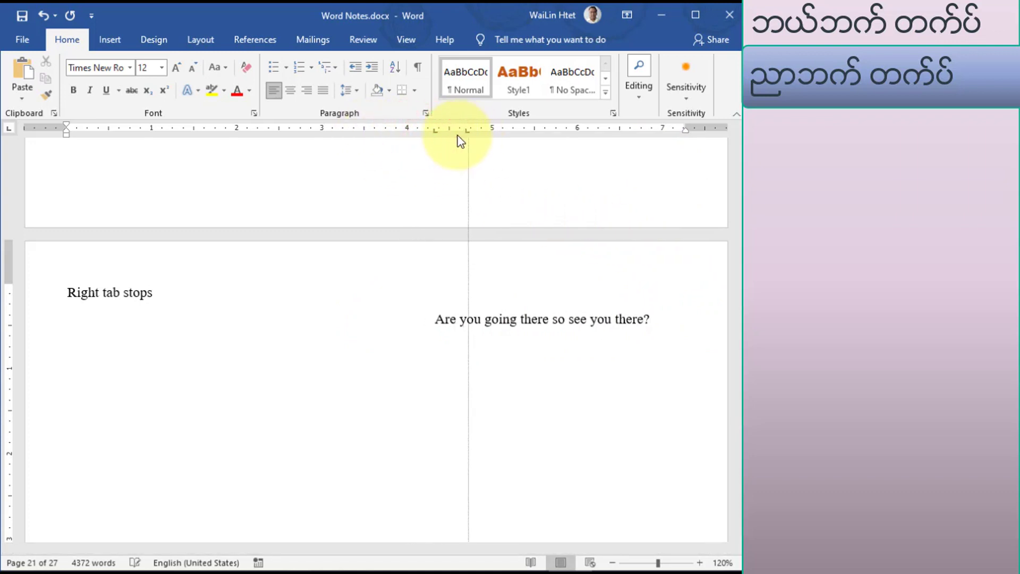
{"action": "left_click_drag", "start_coordinate": [473, 141], "coordinate": [409, 133]}
{"action": "left_click", "coordinate": [434, 133]}
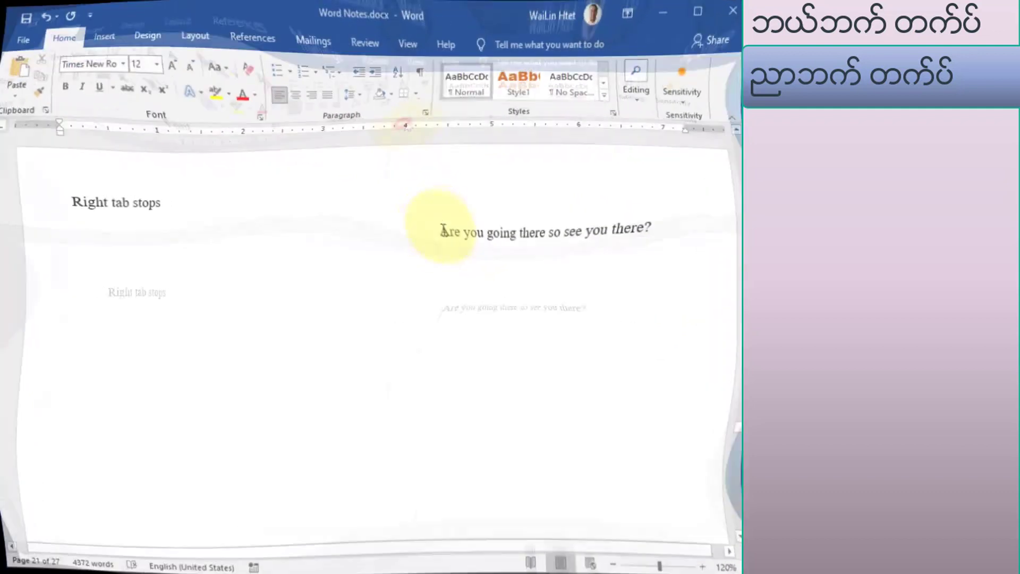
{"action": "left_click", "coordinate": [437, 226]}
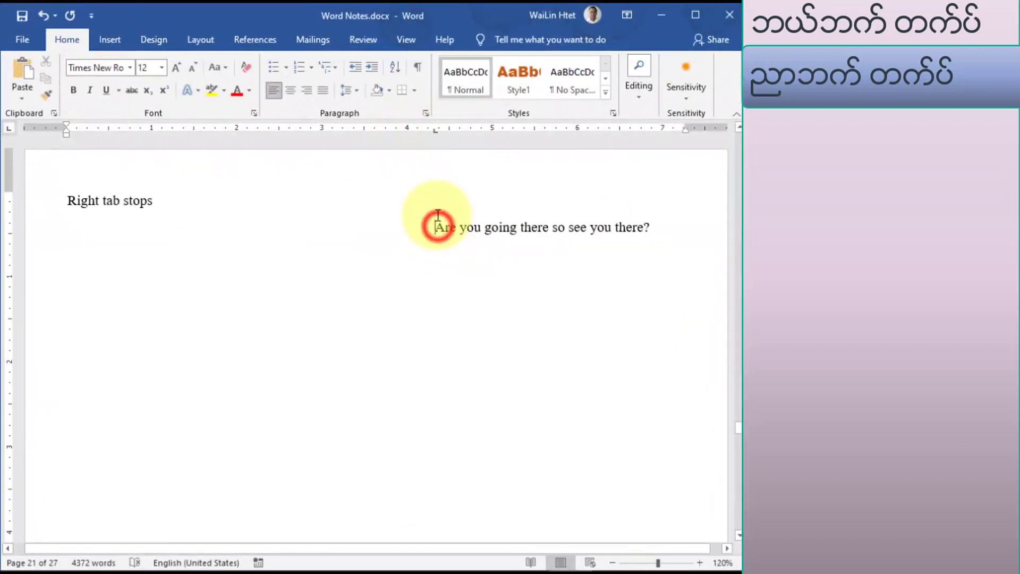
{"action": "left_click_drag", "start_coordinate": [434, 132], "coordinate": [511, 137]}
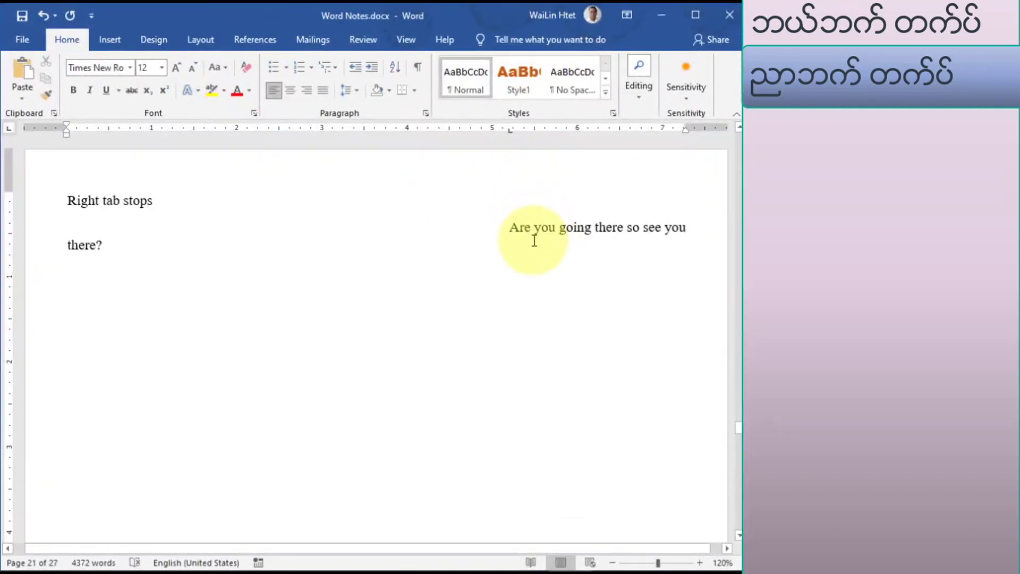
{"action": "key", "text": "ctrl+z"}
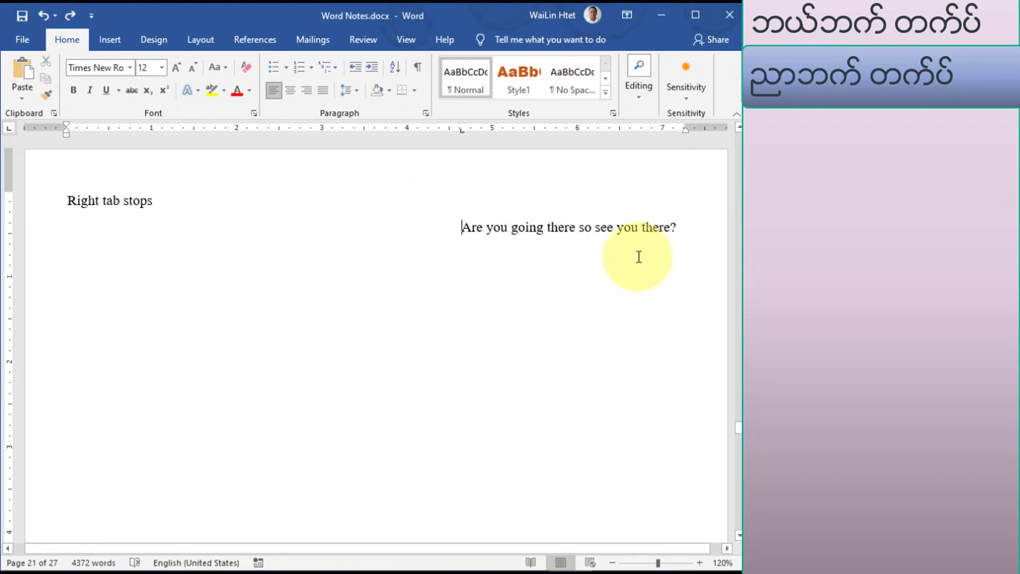
{"action": "key", "text": "Return"}
{"action": "key", "text": "ctrl+z"}
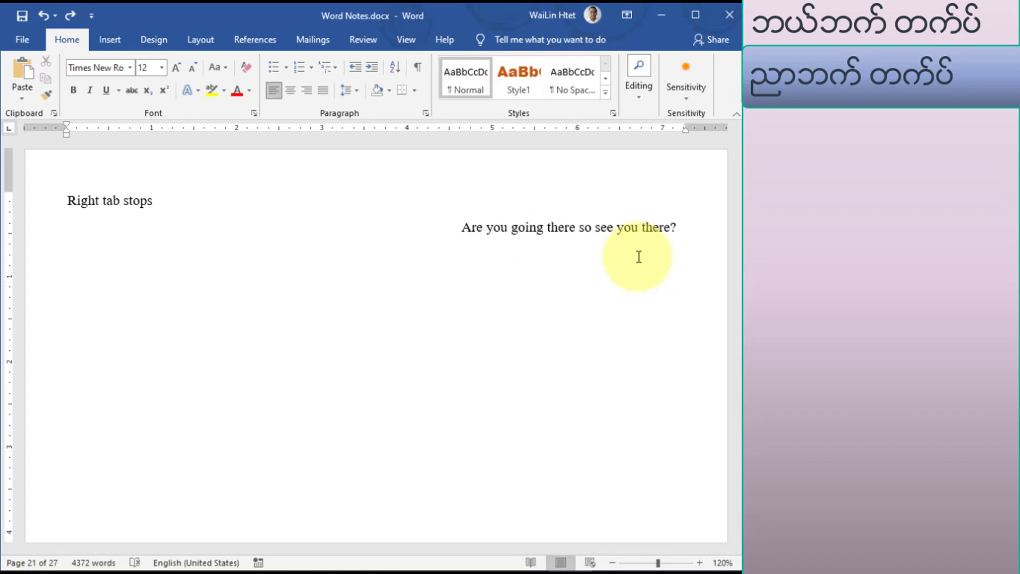
{"action": "key", "text": "Tab"}
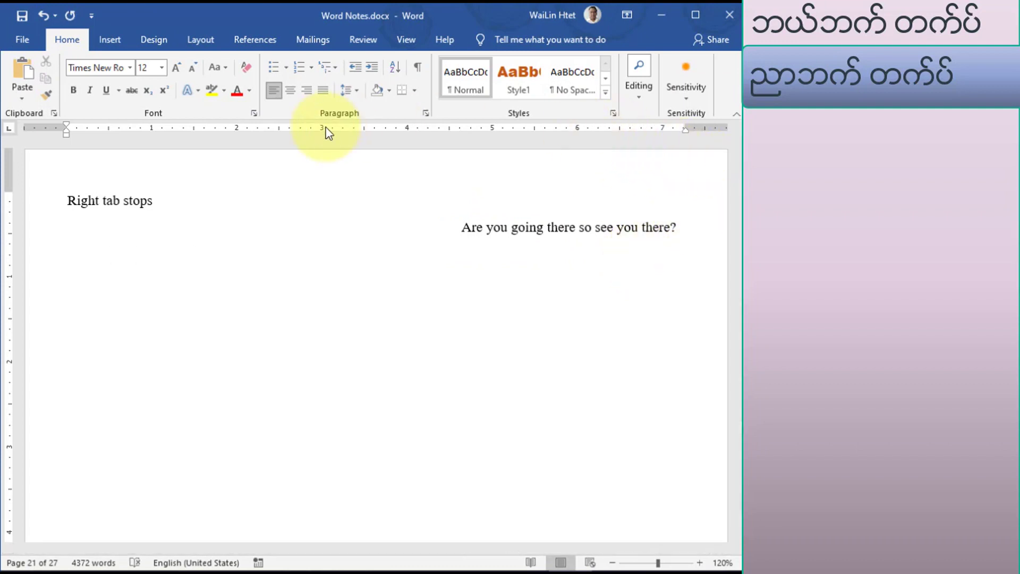
- Set a tab stop near 6.5", type 'Your friend', adjust the stop, and enter the signer's name below
{"action": "left_click", "coordinate": [620, 129]}
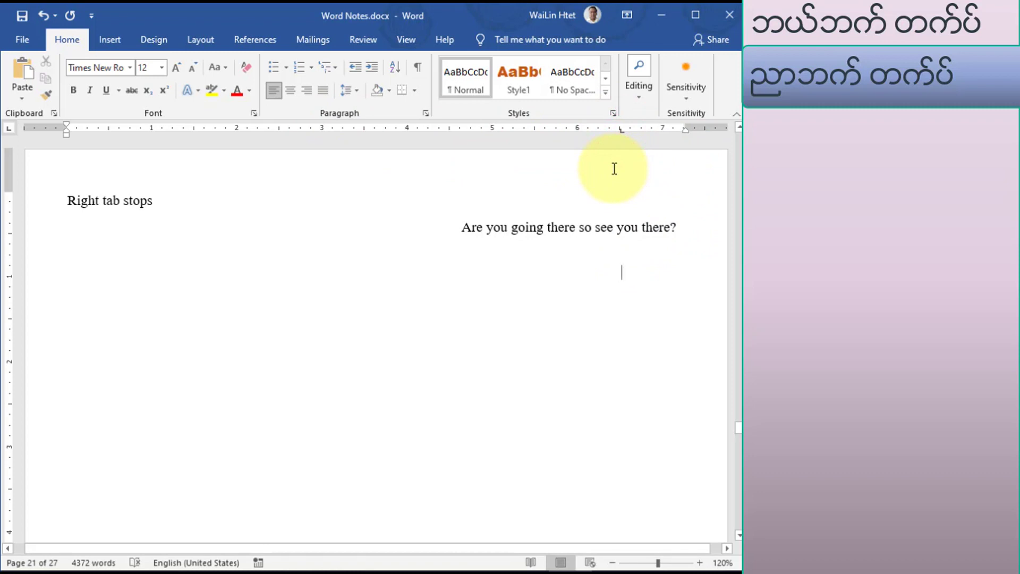
{"action": "type", "text": "Your frie"}
{"action": "key", "text": "BackSpace"}
{"action": "type", "text": "end"}
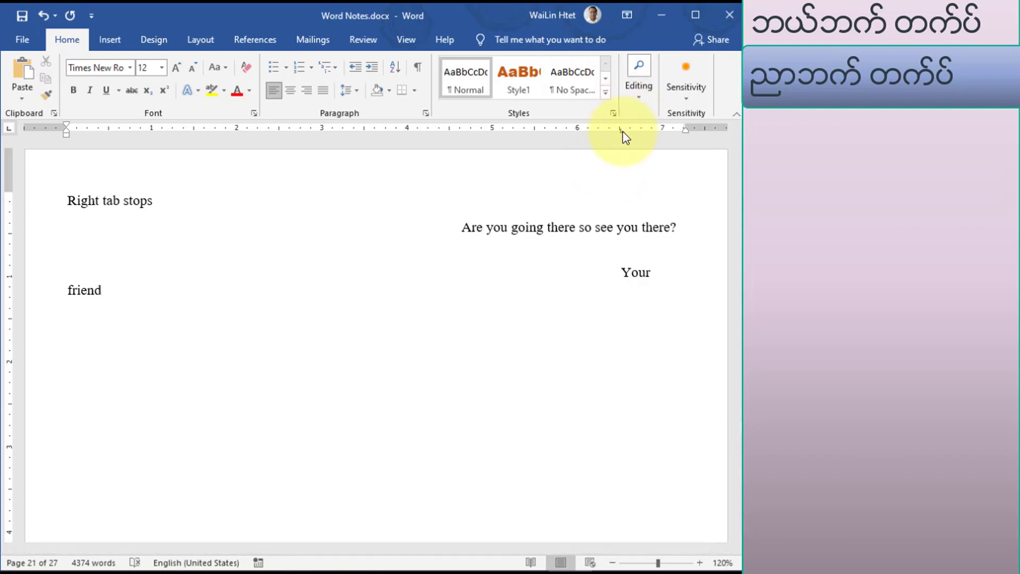
{"action": "left_click_drag", "start_coordinate": [620, 132], "coordinate": [606, 131]}
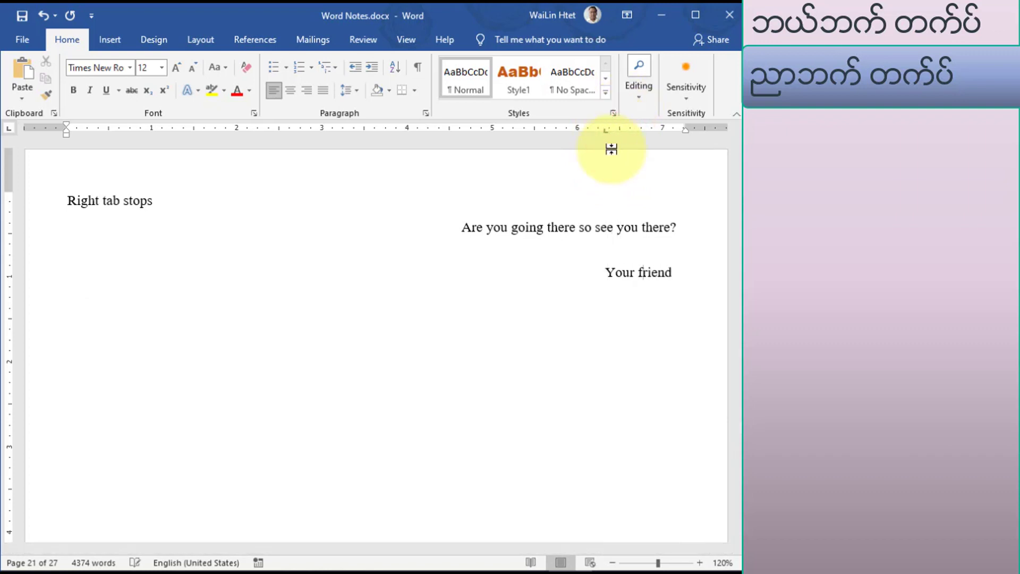
{"action": "key", "text": "Return"}
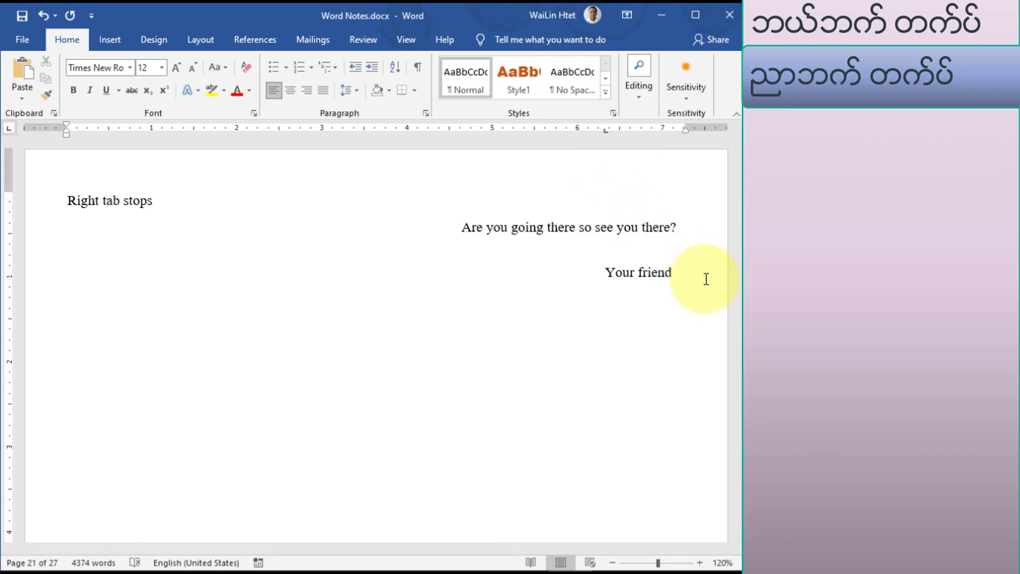
{"action": "type", "text": "Ambrose"}
- Nudge the tab stop right to align the signer's name, then add a 'Signature' line beneath
{"action": "left_click", "coordinate": [600, 302]}
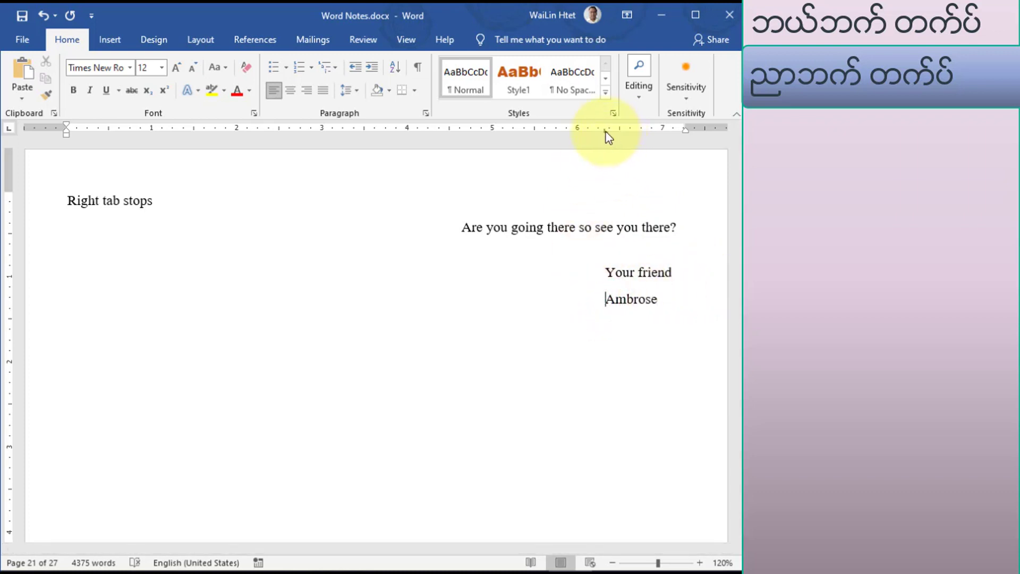
{"action": "left_click_drag", "start_coordinate": [605, 130], "coordinate": [616, 130]}
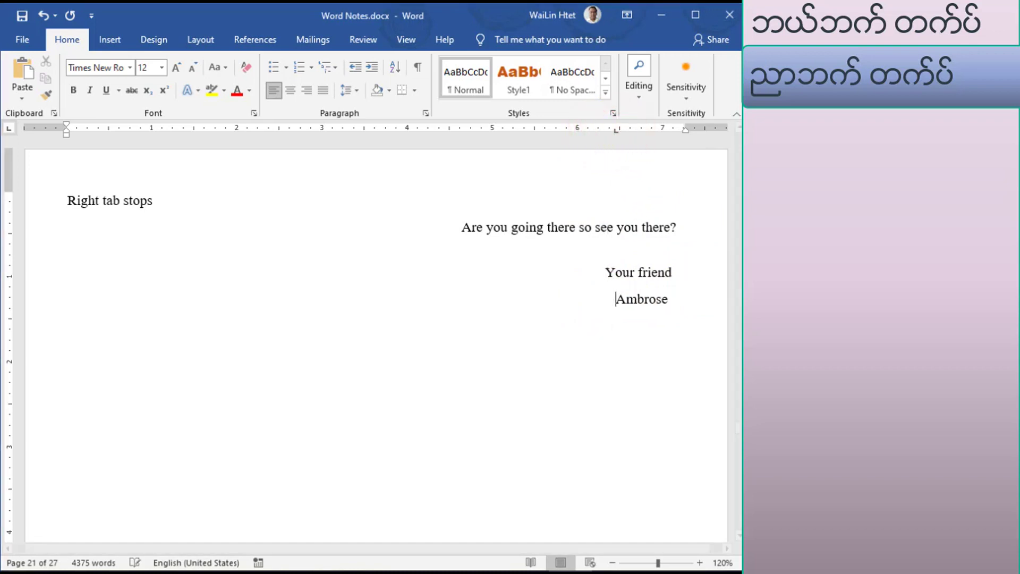
{"action": "left_click", "coordinate": [669, 299]}
{"action": "key", "text": "Return"}
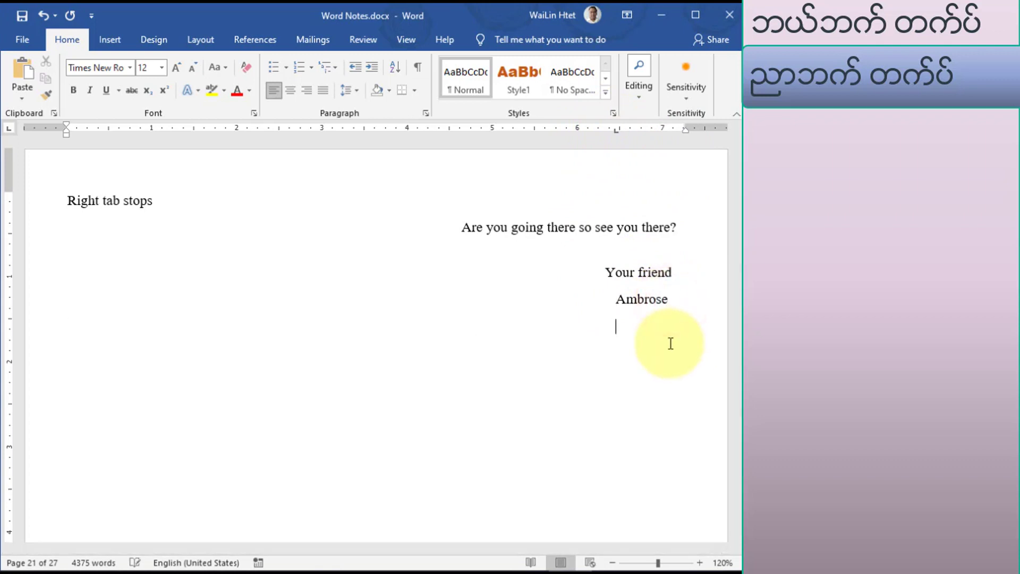
{"action": "type", "text": "Signa"}
{"action": "type", "text": "ture"}
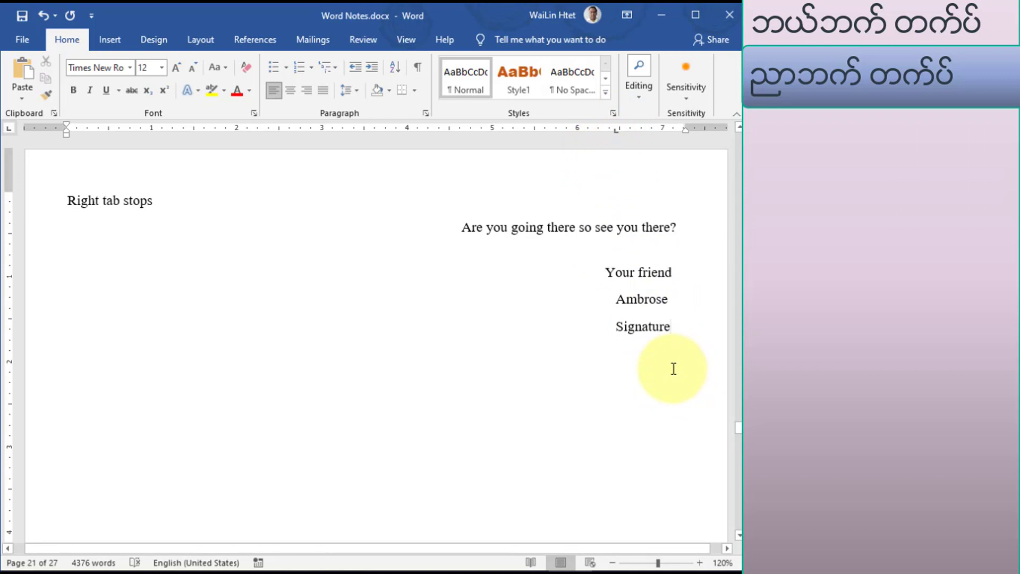
{"action": "key", "text": "Return"}
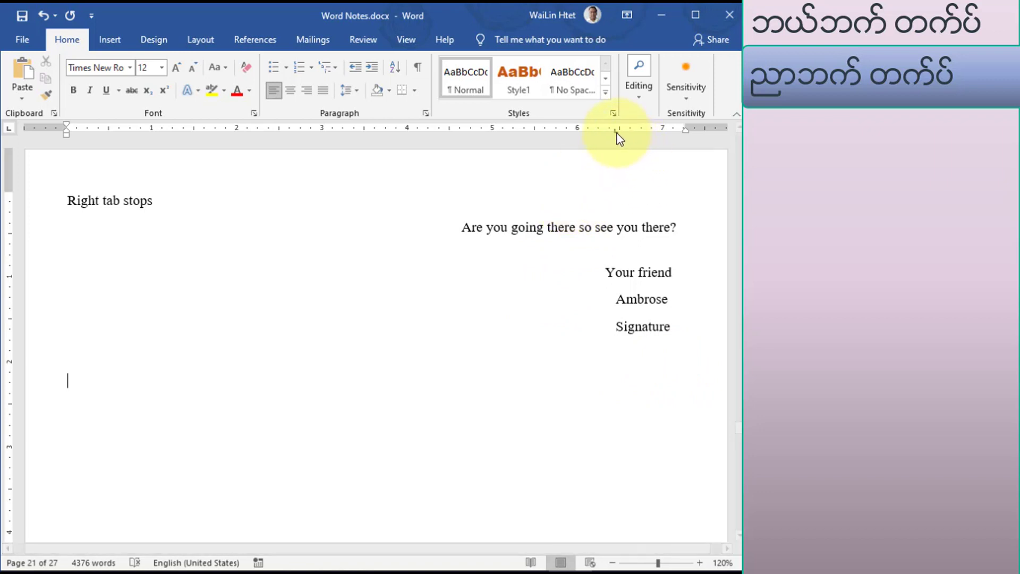
- Switch the ruler's tab selector to Right Tab for the line below Signature
{"action": "left_click_drag", "start_coordinate": [617, 137], "coordinate": [614, 140]}
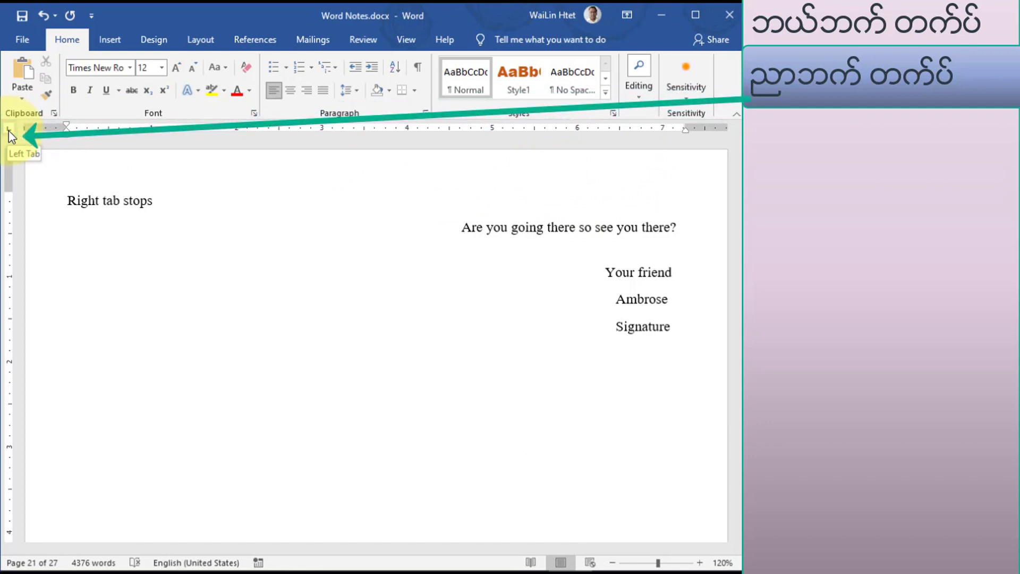
{"action": "left_click", "coordinate": [9, 131]}
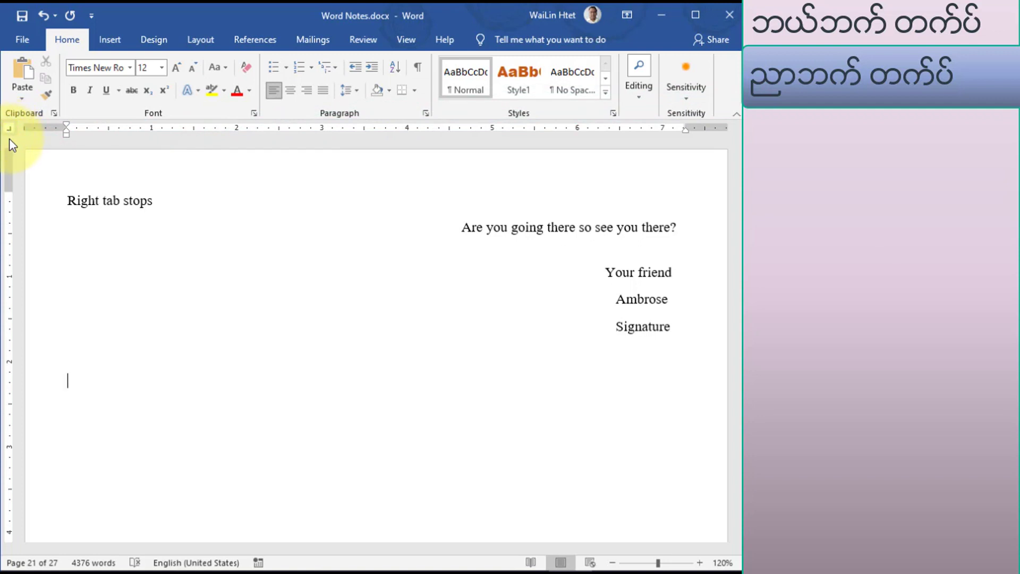
{"action": "left_click", "coordinate": [8, 129]}
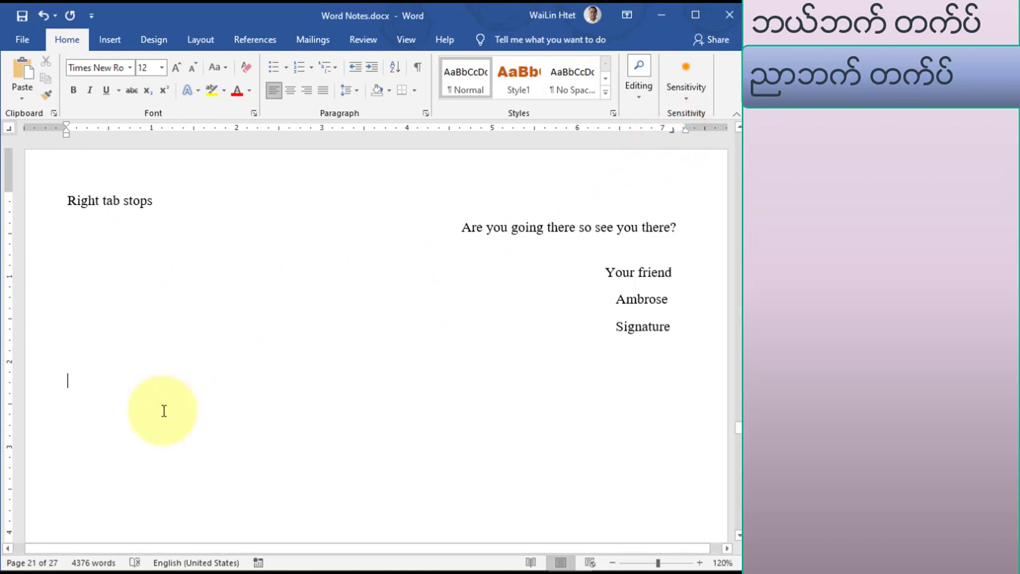
- Type '28 February, 2021', the question, 'Your friend', 'Ambrose' and 'Signature' at the right tab stop
{"action": "key", "text": "Tab"}
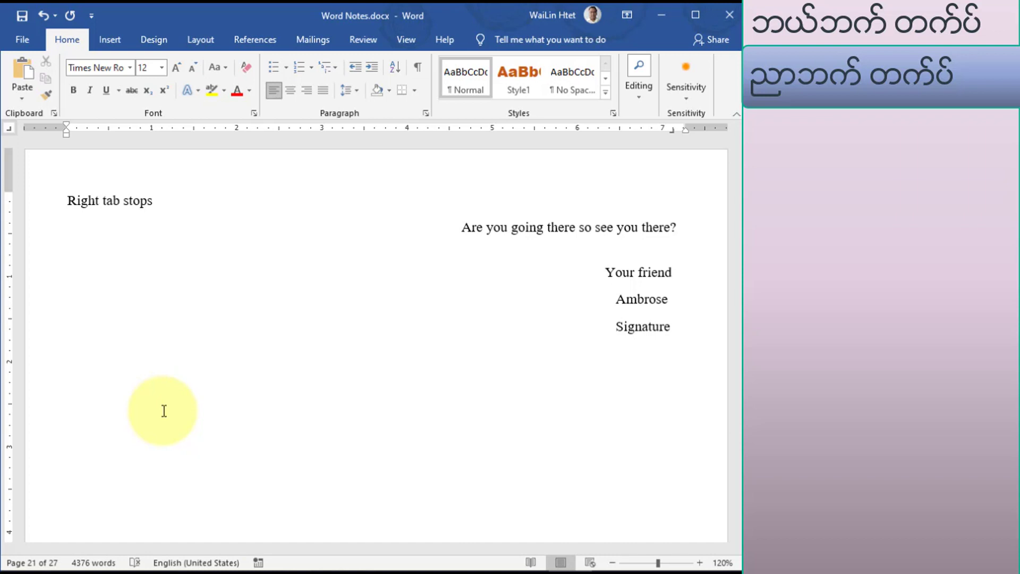
{"action": "type", "text": "28 "}
{"action": "type", "text": "February, 2021 "}
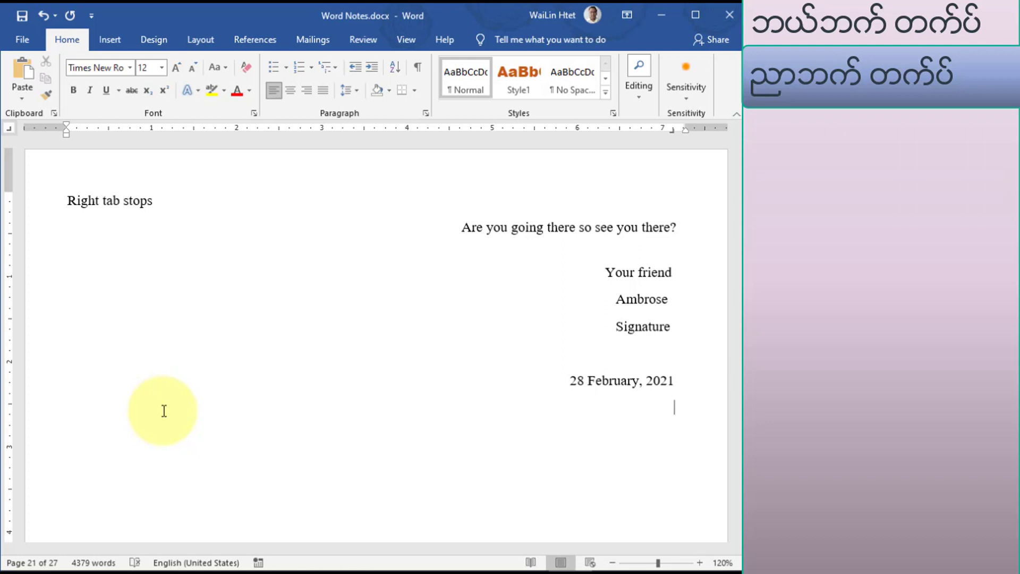
{"action": "type", "text": "Are you going there and so see you there."}
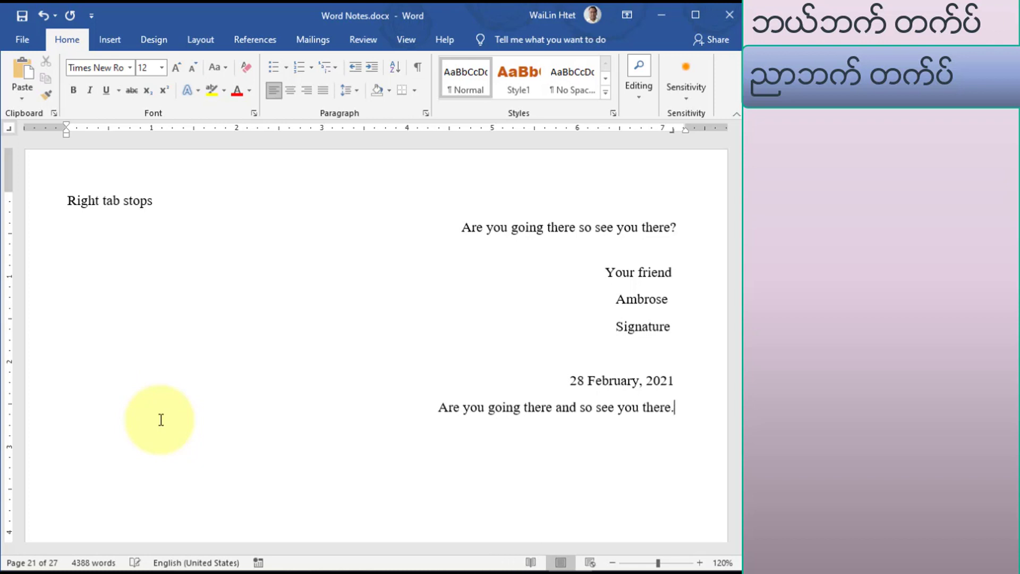
{"action": "key", "text": "Return"}
{"action": "key", "text": "Tab"}
{"action": "type", "text": "Your friend"}
{"action": "key", "text": "Tab"}
{"action": "type", "text": "Ambrose"}
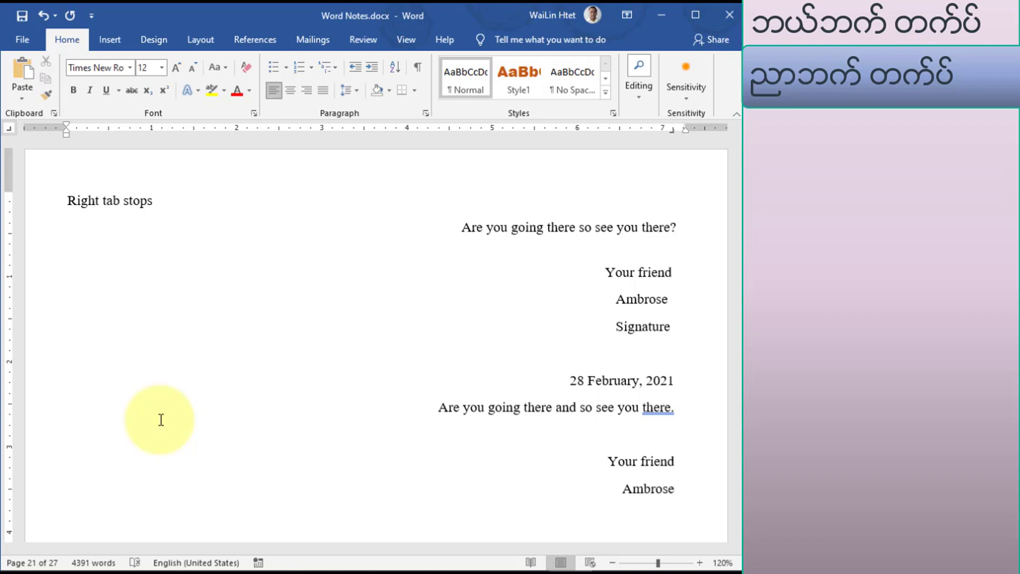
{"action": "key", "text": "Return"}
{"action": "key", "text": "Tab"}
{"action": "type", "text": "Signature"}
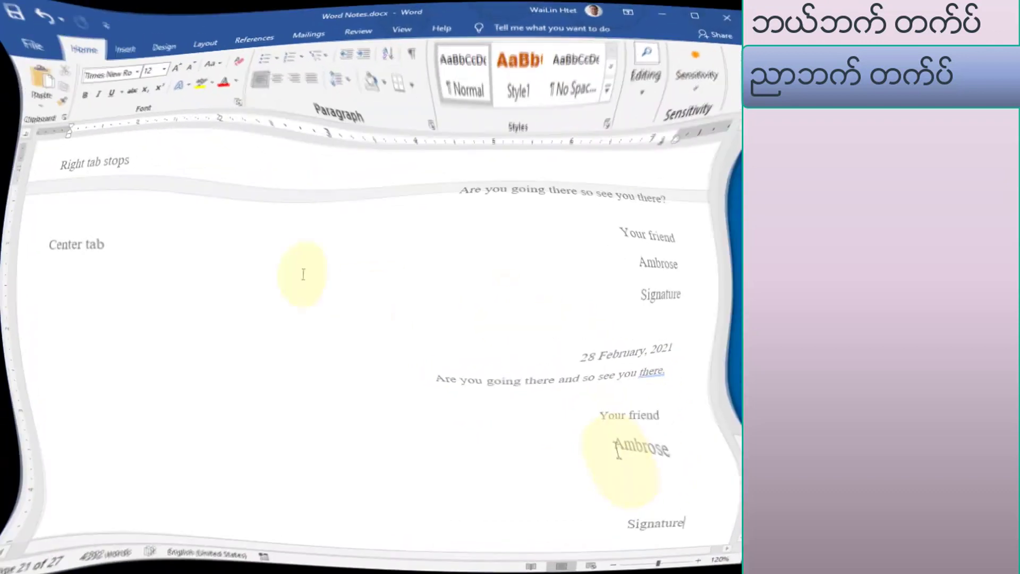
- Bold the 'Center tab' heading on page 22 and centre the line below it
{"action": "left_click", "coordinate": [148, 255]}
{"action": "left_click", "coordinate": [48, 250]}
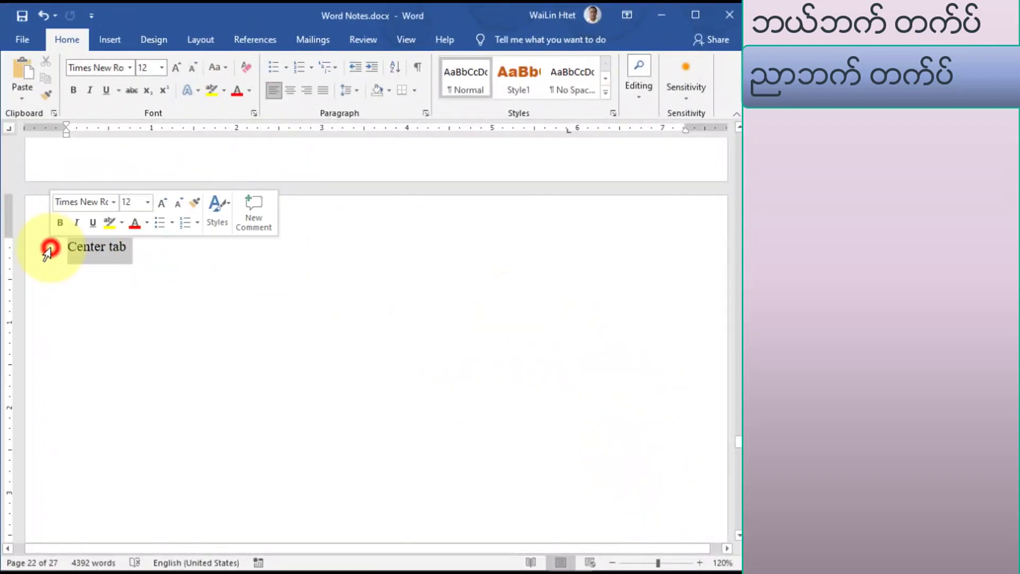
{"action": "left_click", "coordinate": [60, 222]}
{"action": "left_click", "coordinate": [87, 283]}
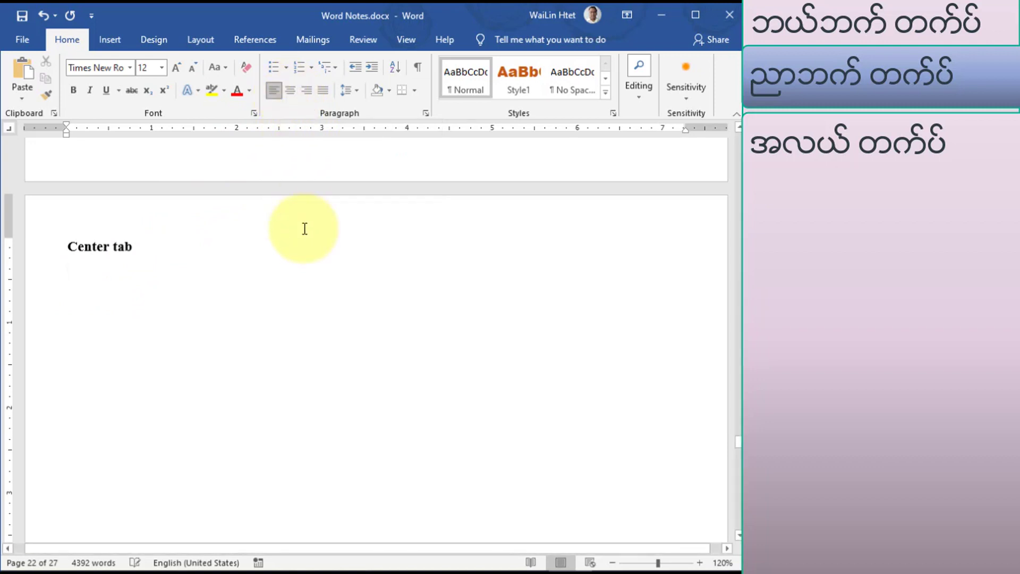
{"action": "key", "text": "ctrl+e"}
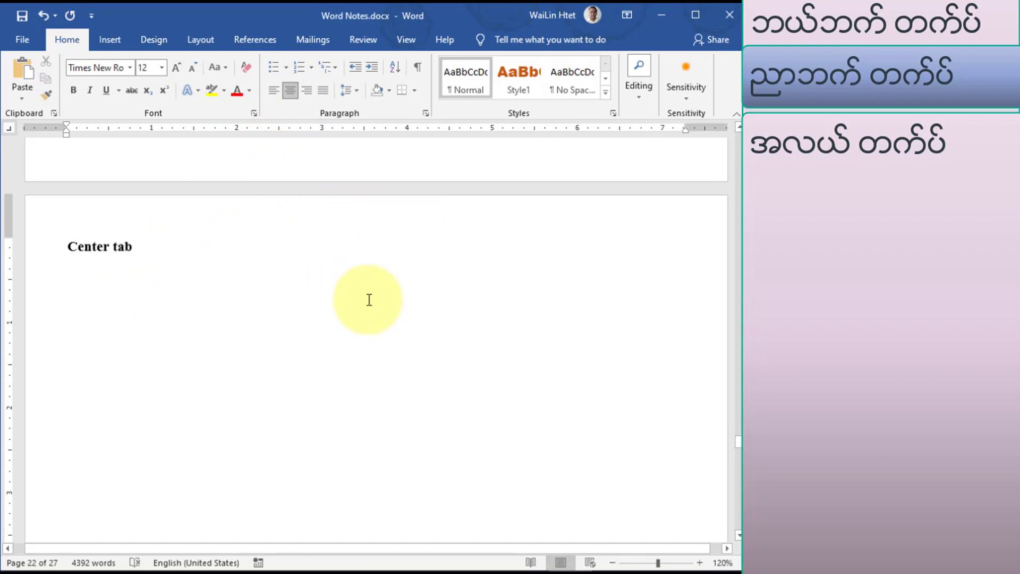
- Type the centred title 'The Adoption of Precision Agriculture in Eastern Countries', fixing typos
{"action": "type", "text": "The ad"}
{"action": "key", "text": "BackSpace"}
{"action": "key", "text": "BackSpace"}
{"action": "type", "text": "Adoption of Precision Aricgricul"}
{"action": "key", "text": "BackSpace"}
{"action": "key", "text": "BackSpace"}
{"action": "key", "text": "BackSpace"}
{"action": "type", "text": "griculture in Eastern Cent"}
{"action": "type", "text": "ral"}
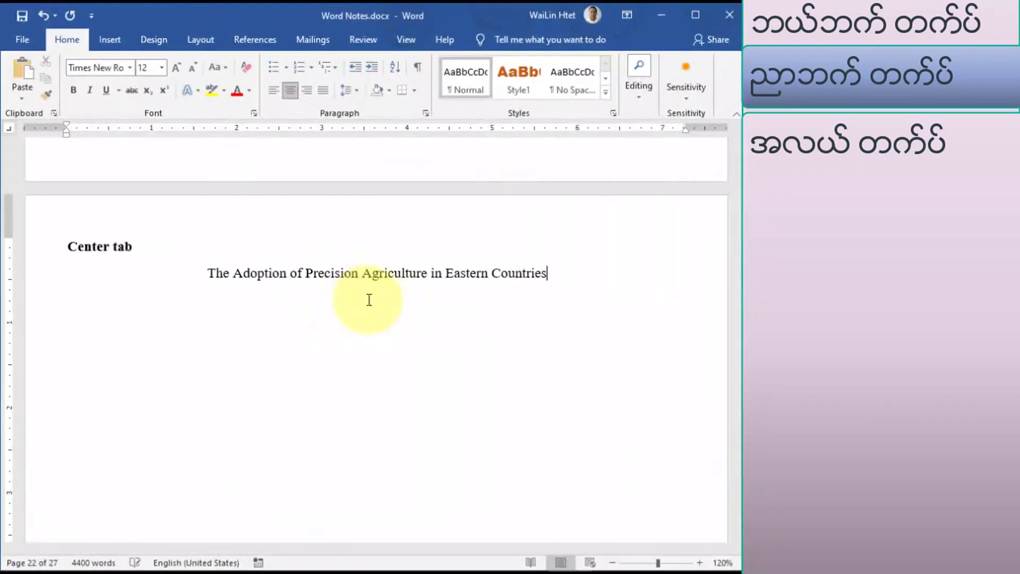
{"action": "key", "text": "Return"}
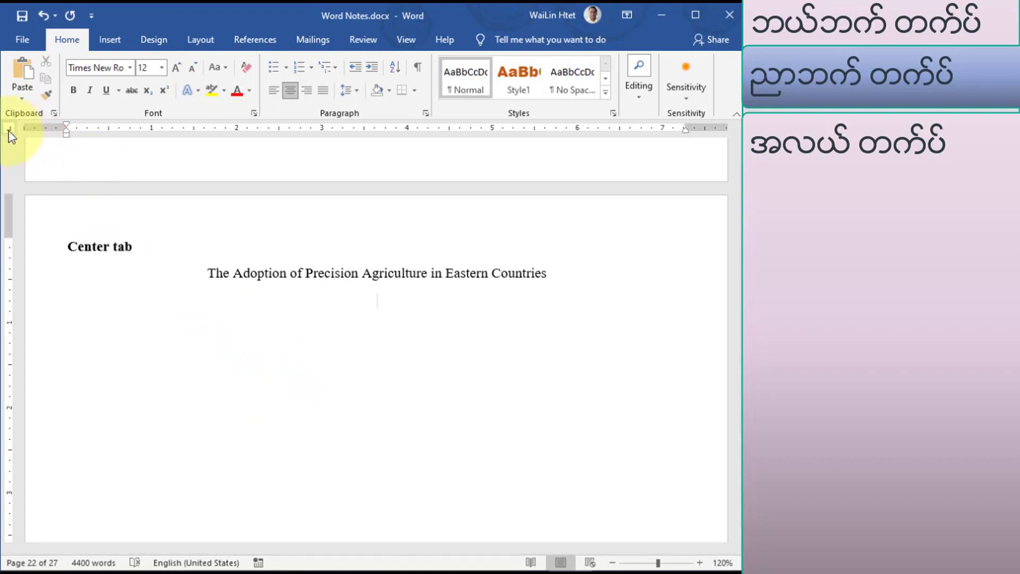
- Add centre tab stops at about 1.5" and 5.5" on the ruler
{"action": "left_click", "coordinate": [8, 129]}
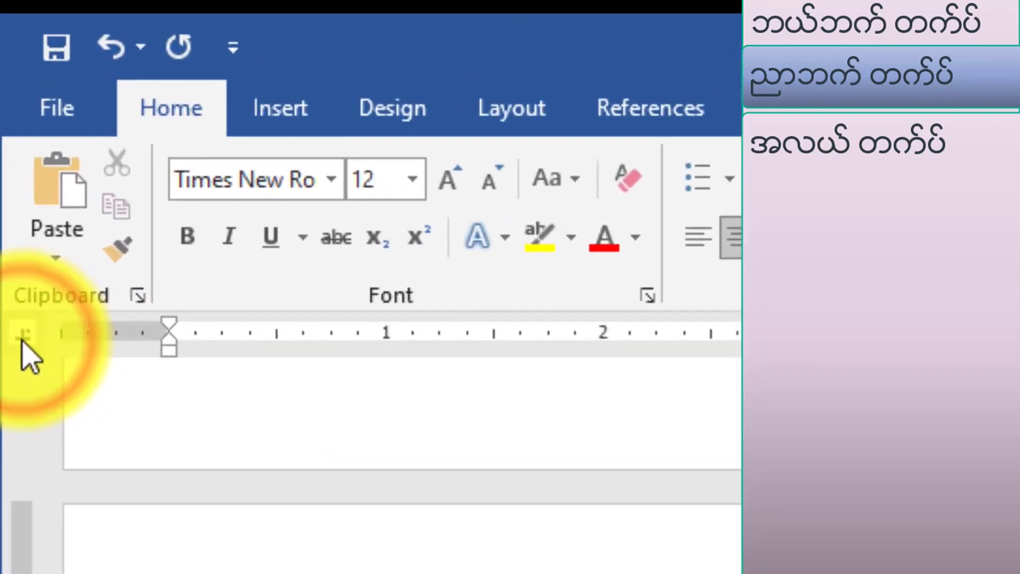
{"action": "left_click", "coordinate": [12, 178]}
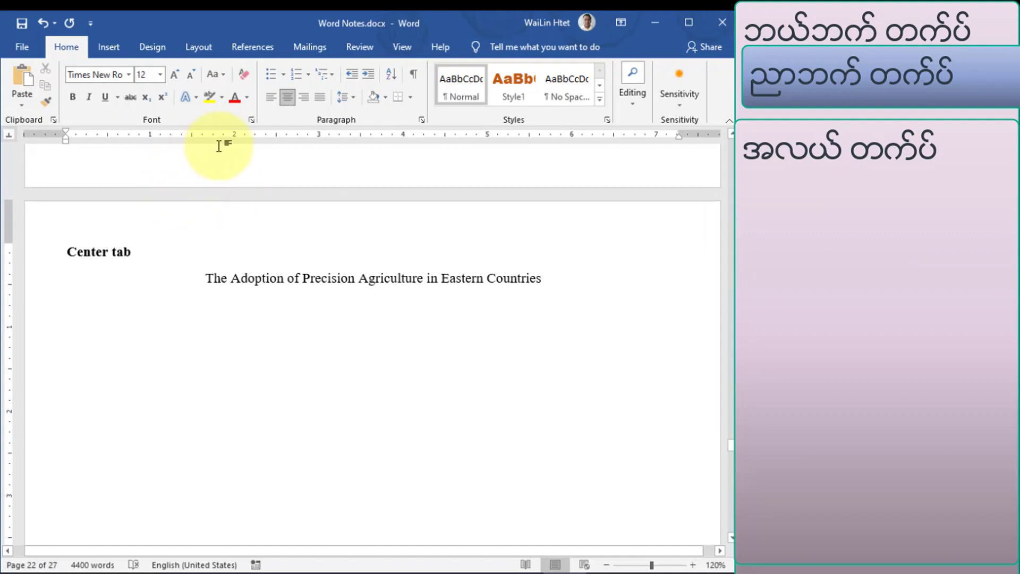
{"action": "left_click", "coordinate": [192, 135]}
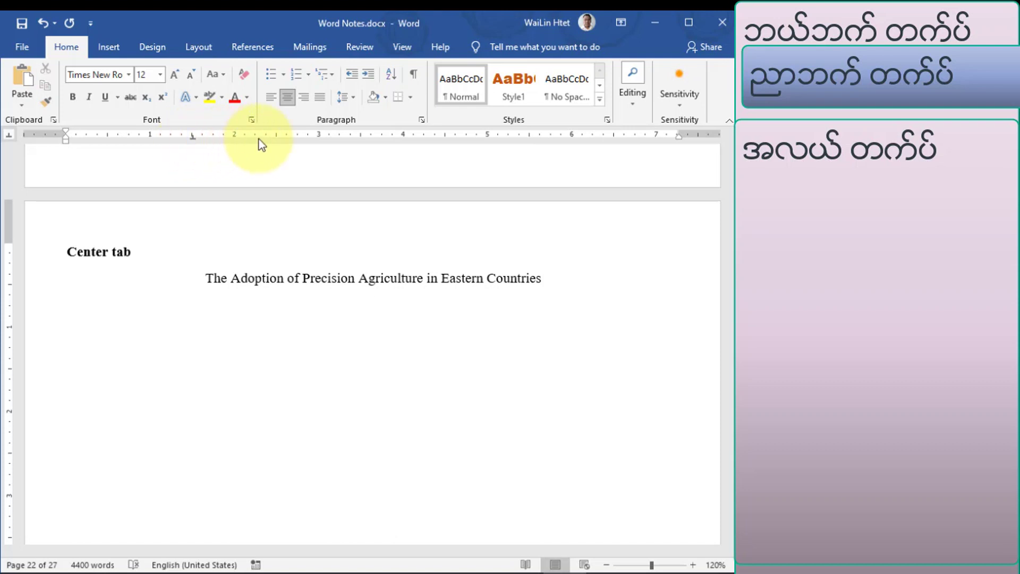
{"action": "left_click", "coordinate": [530, 136]}
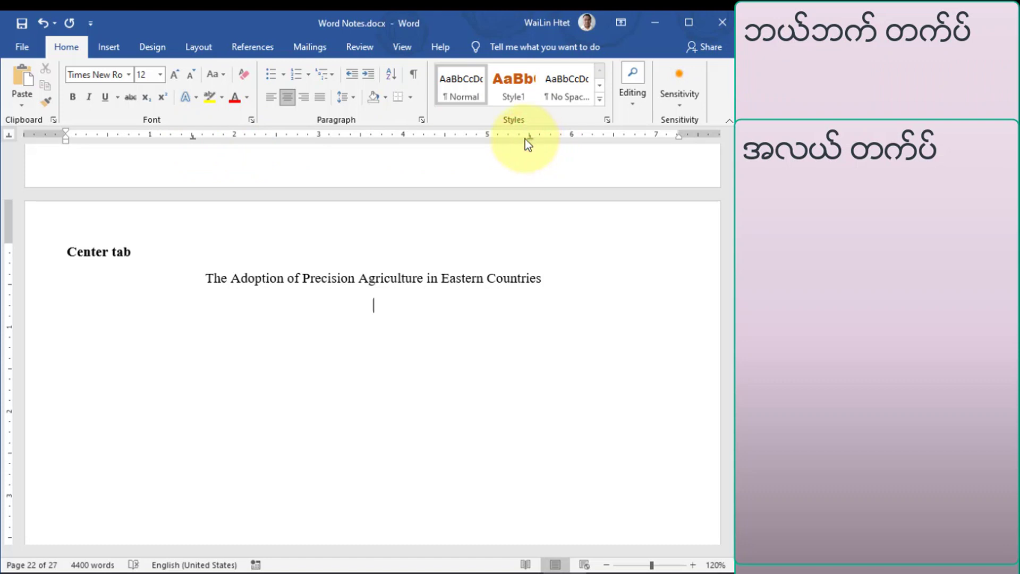
- Start a new left-aligned line below the centred title
{"action": "key", "text": "BackSpace"}
{"action": "key", "text": "Return"}
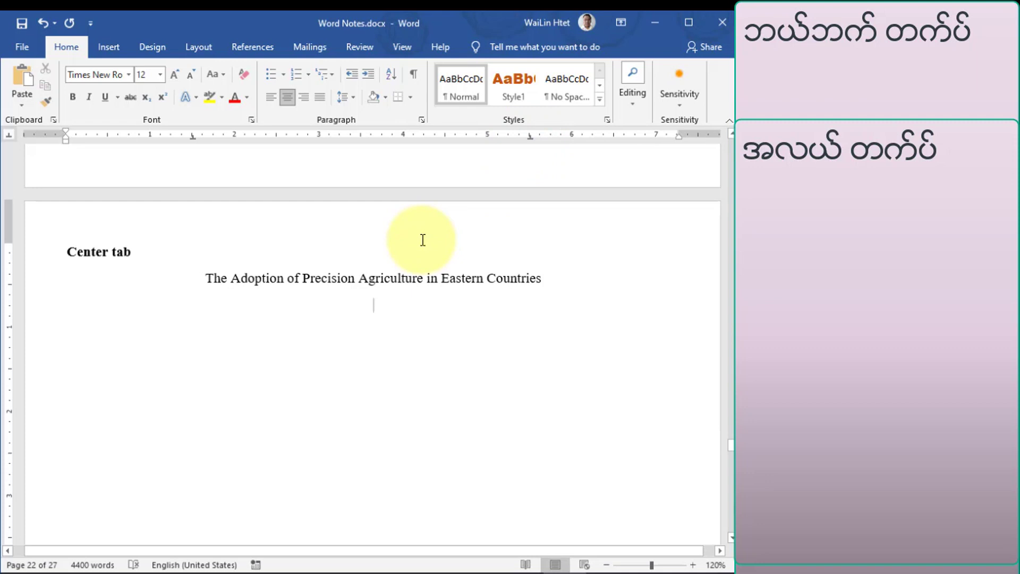
{"action": "left_click", "coordinate": [271, 98]}
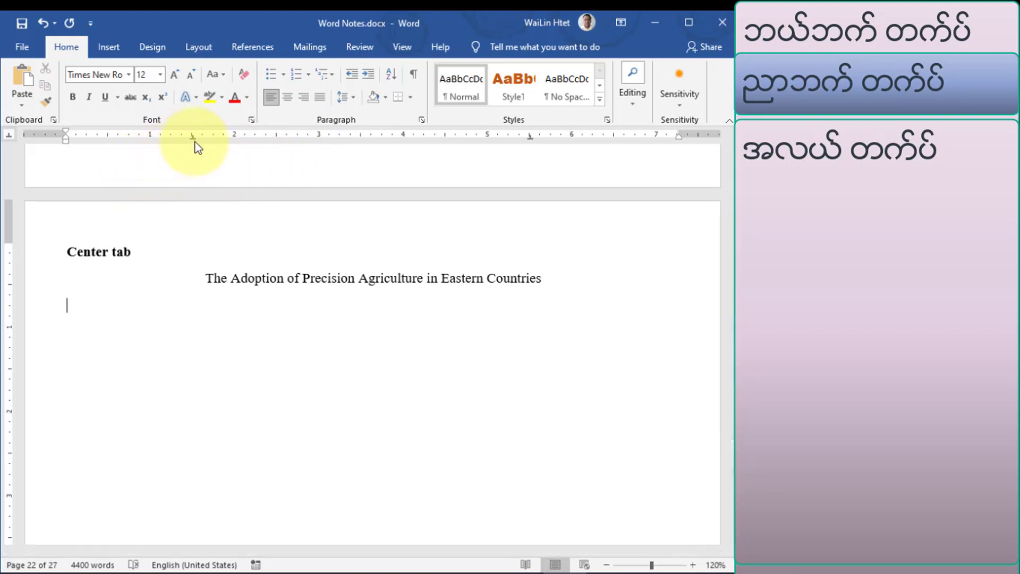
- List Introduction to version control, Repository setup, Creating a repository, and Cloning and creating a new one at the first centre tab
{"action": "key", "text": "Tab"}
{"action": "type", "text": "Introduction to version control"}
{"action": "key", "text": "Return"}
{"action": "key", "text": "Tab"}
{"action": "type", "text": "Repository setup"}
{"action": "key", "text": "Return"}
{"action": "key", "text": "Tab"}
{"action": "type", "text": "Creating a repository"}
{"action": "key", "text": "Return"}
{"action": "key", "text": "Tab"}
{"action": "type", "text": "Cloning and creating a new one"}
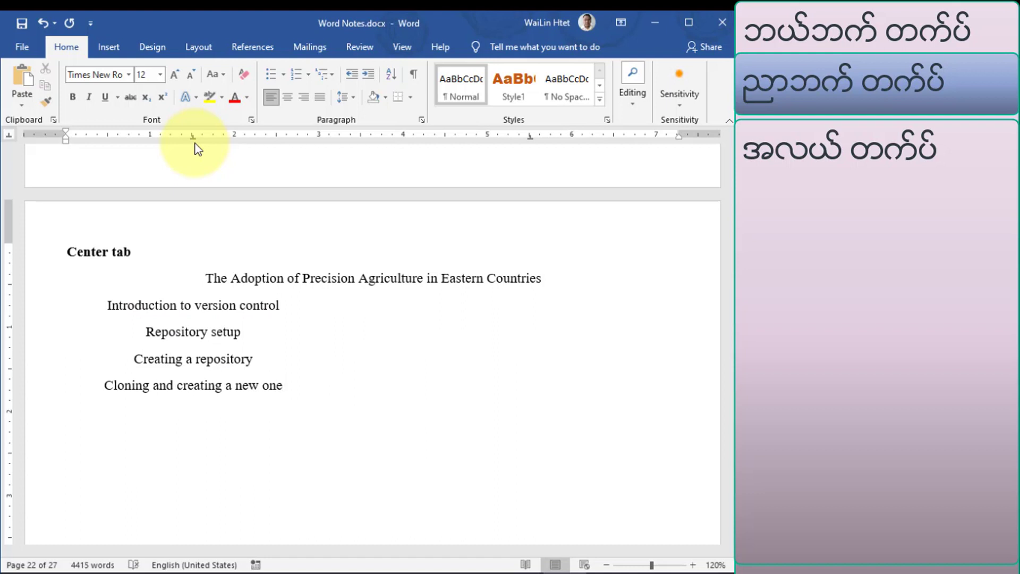
- Fill the second column with Directed Acyclic Graphs, Whole tree commits, Branches and tags, and commits
{"action": "left_click", "coordinate": [305, 312]}
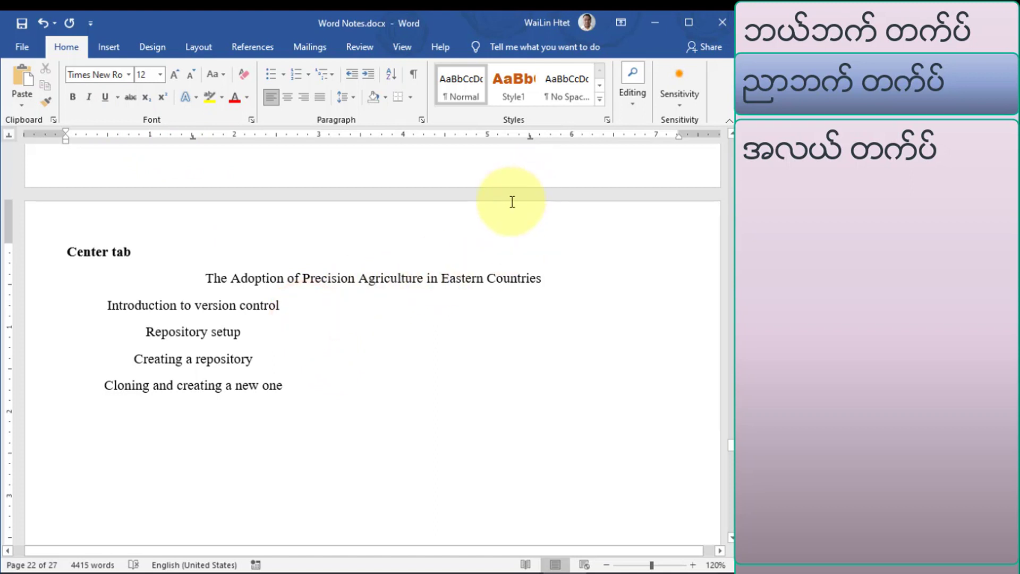
{"action": "key", "text": "Tab"}
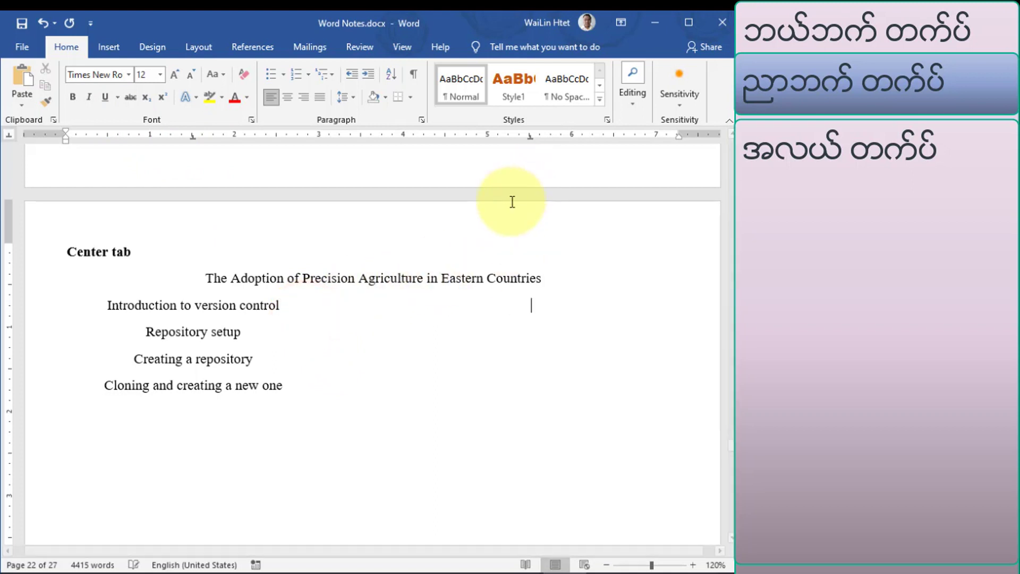
{"action": "type", "text": "Directed Acyclic Graphs "}
{"action": "type", "text": "Whole tree commits"}
{"action": "key", "text": "Down"}
{"action": "type", "text": "Branches and tags"}
{"action": "key", "text": "Down"}
{"action": "type", "text": "commits"}
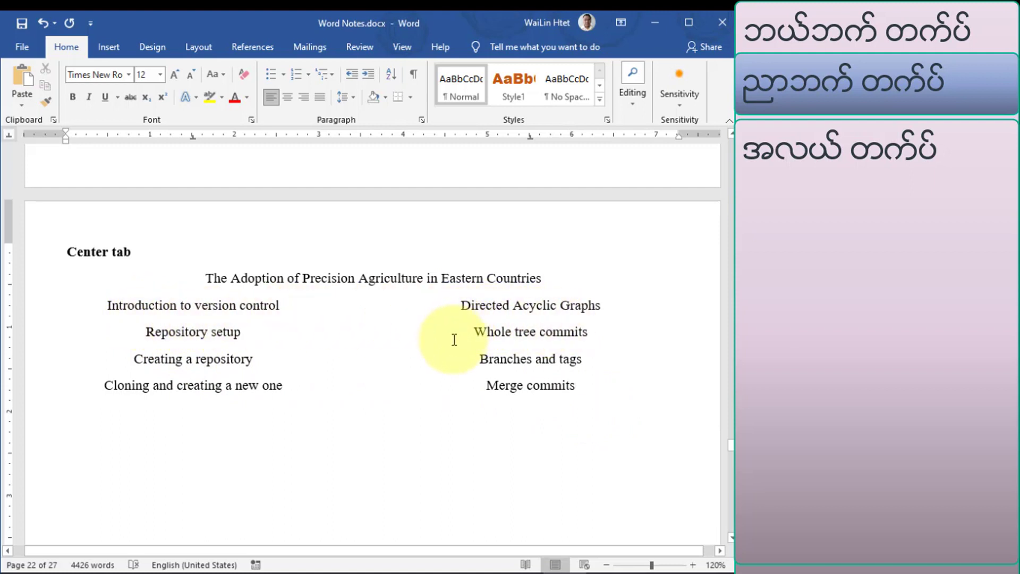
{"action": "key", "text": "Return"}
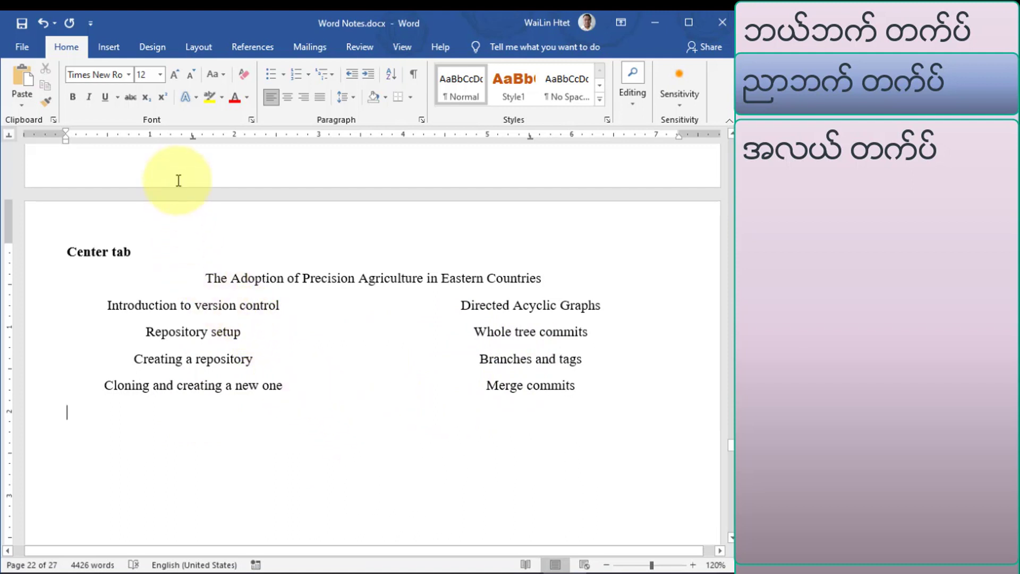
- Add a centre tab at about 3.5" and type a first row of 'aaaa…bbbb' and 'cccc' placeholders
{"action": "left_click", "coordinate": [361, 140]}
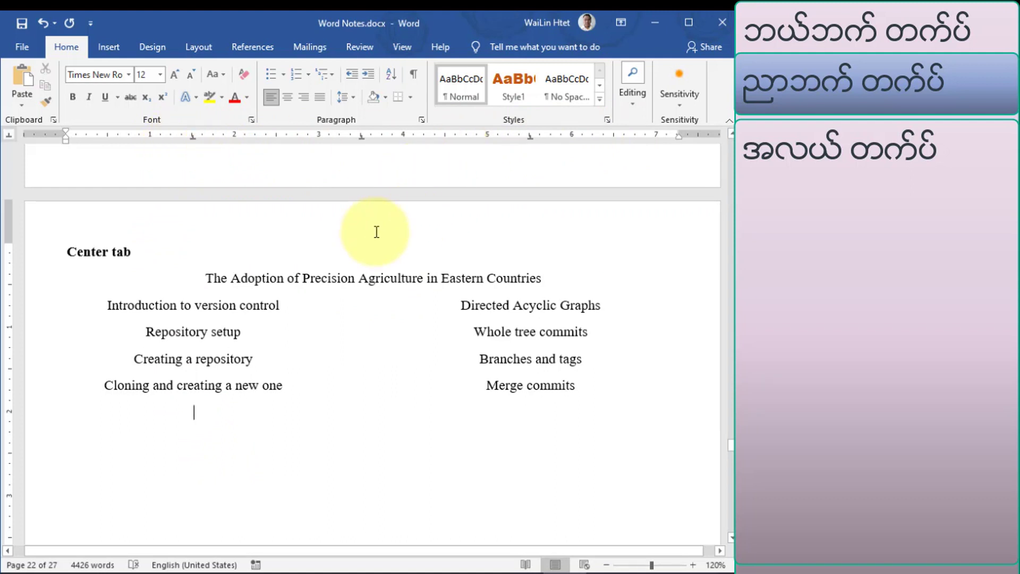
{"action": "type", "text": "aaaaaaaaaaaaaaaa"}
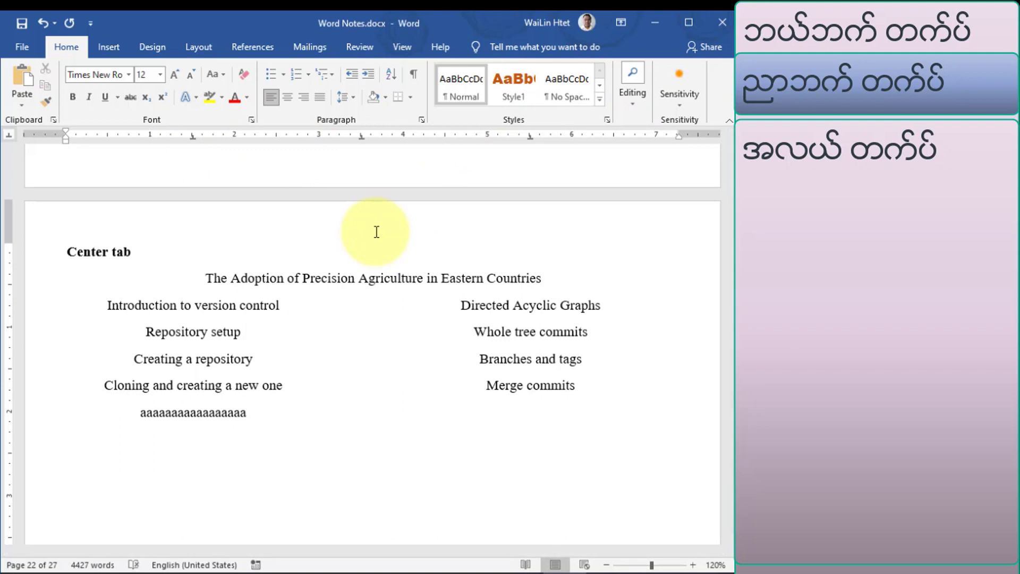
{"action": "type", "text": "b"}
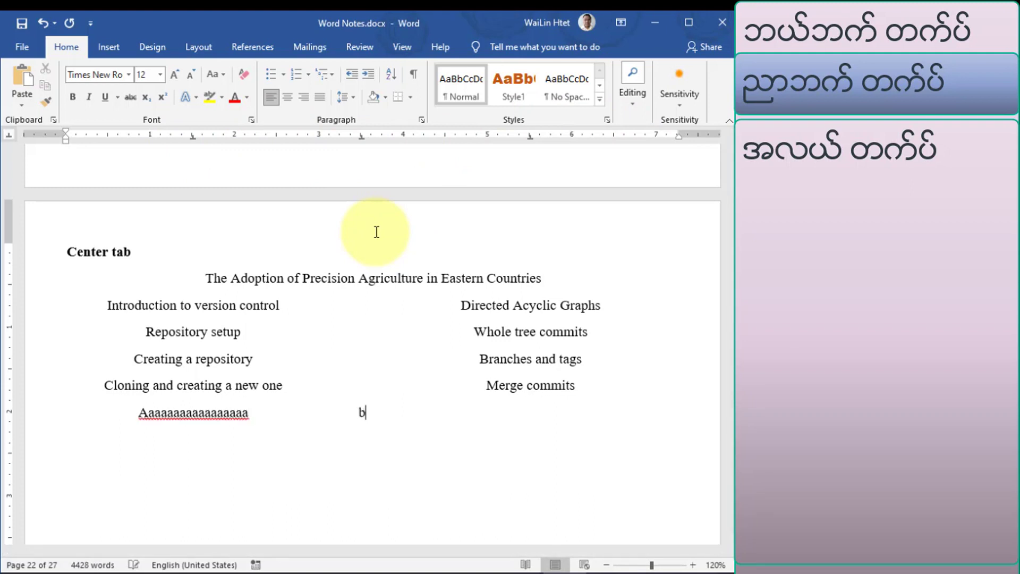
{"action": "type", "text": "bbbbbbbbbbbbbbbb"}
{"action": "key", "text": "Tab"}
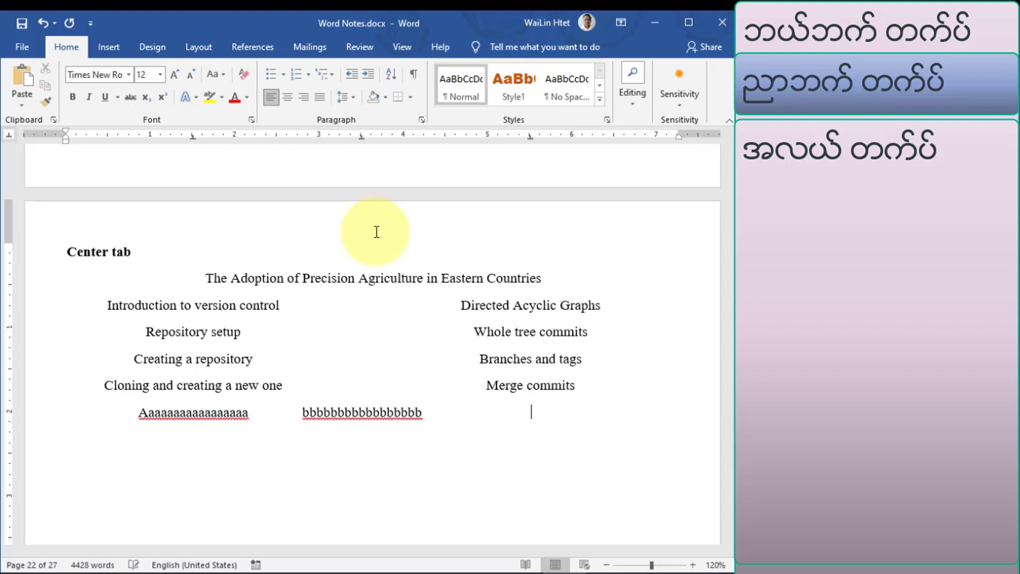
{"action": "type", "text": "ccccccccccccccc"}
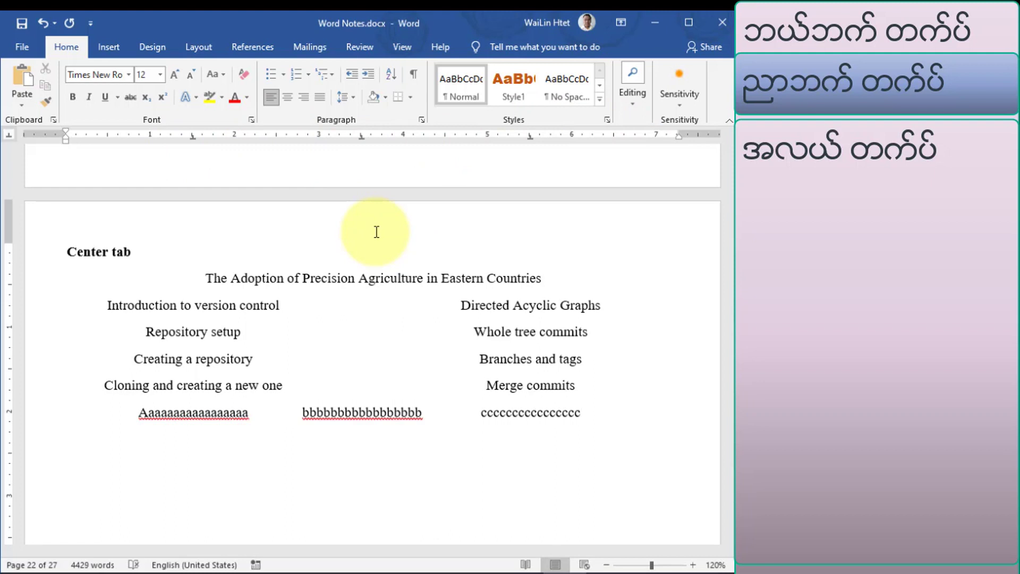
{"action": "key", "text": "Return"}
- Type a second row 'Ddddddddd', 'rrrrrrrr', 'ttttttttttt', then a 'dgsfeegss' line
{"action": "key", "text": "Tab"}
{"action": "type", "text": "Ddddddddd"}
{"action": "key", "text": "Tab"}
{"action": "type", "text": "rrrrrrrr\t"}
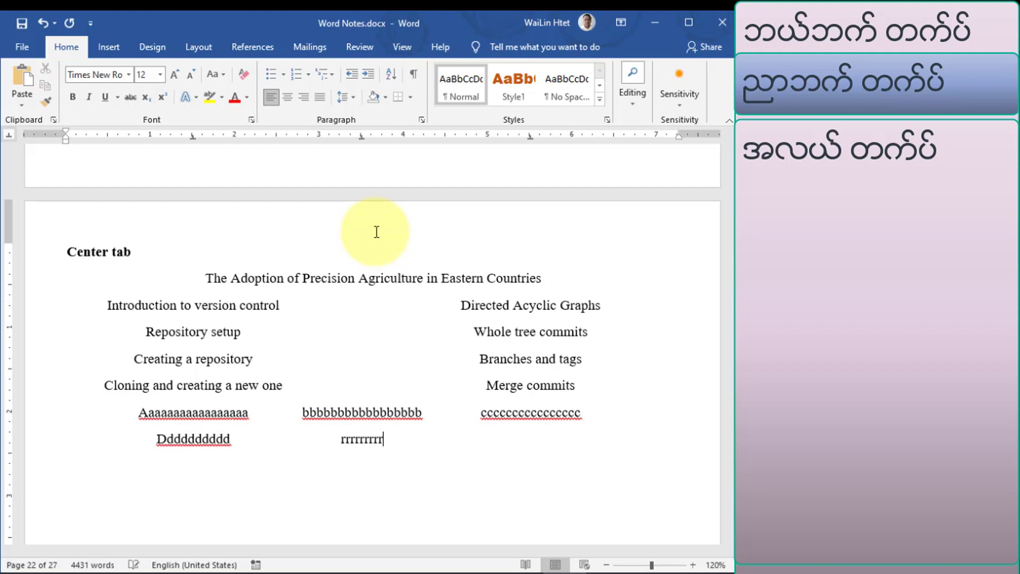
{"action": "type", "text": "ttttttttttt "}
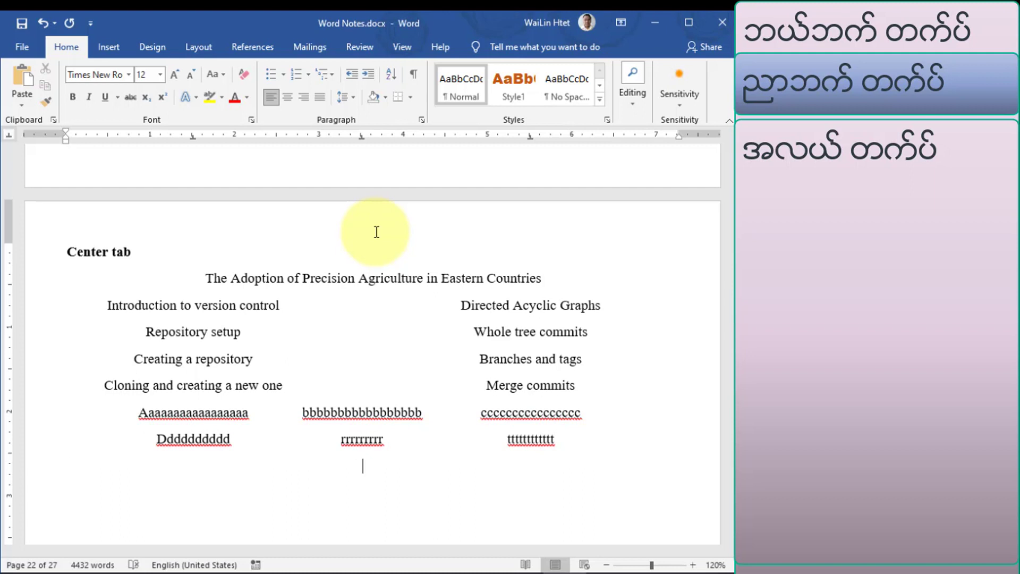
{"action": "type", "text": "dgsfeegss"}
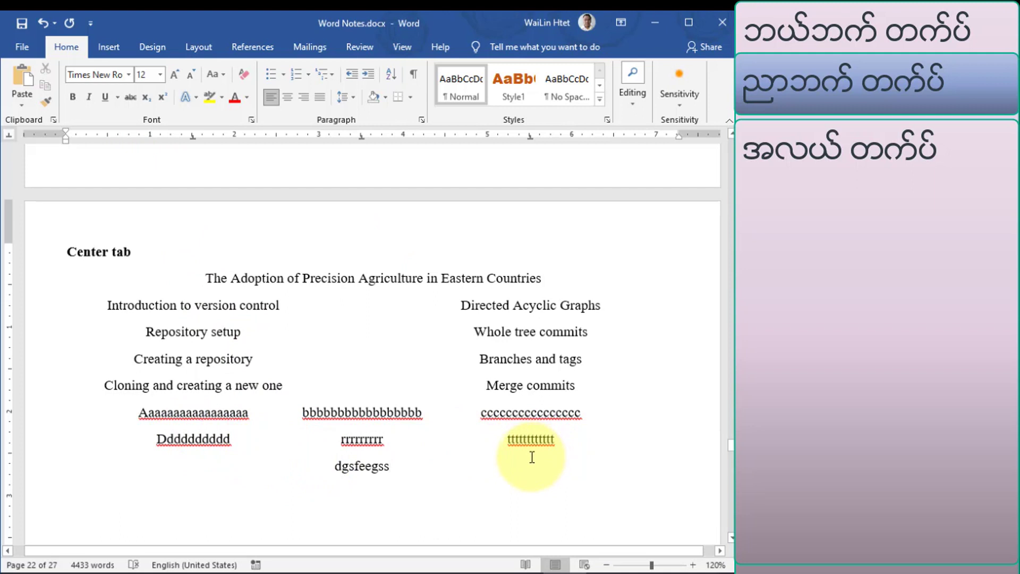
{"action": "scroll", "coordinate": [417, 405], "scroll_direction": "down", "scroll_amount": 3}
{"action": "scroll", "coordinate": [418, 404], "scroll_direction": "down", "scroll_amount": 3}
- On the Decimal Tabs page, enter -2.5 with the label 'low management'
{"action": "scroll", "coordinate": [418, 404], "scroll_direction": "down", "scroll_amount": 3}
{"action": "scroll", "coordinate": [418, 403], "scroll_direction": "down", "scroll_amount": 2}
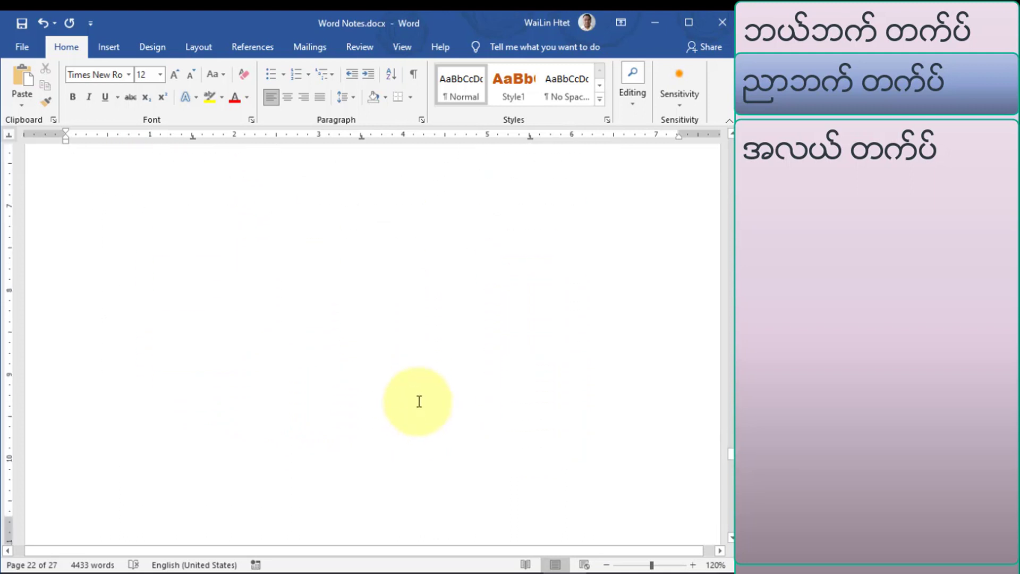
{"action": "scroll", "coordinate": [419, 402], "scroll_direction": "down", "scroll_amount": 2}
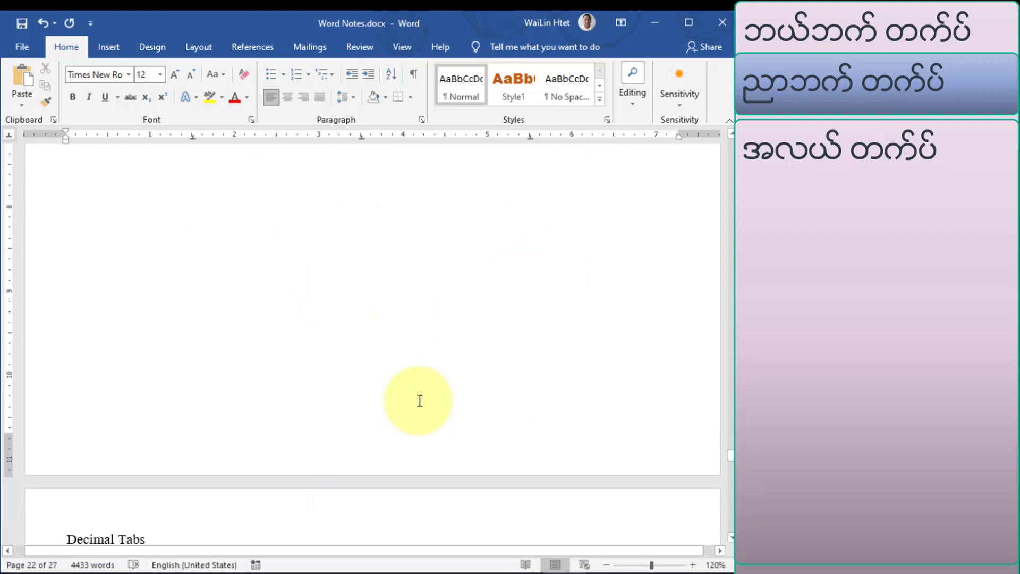
{"action": "scroll", "coordinate": [419, 400], "scroll_direction": "down", "scroll_amount": 3}
{"action": "scroll", "coordinate": [365, 400], "scroll_direction": "down", "scroll_amount": 2}
{"action": "scroll", "coordinate": [262, 400], "scroll_direction": "down", "scroll_amount": 2}
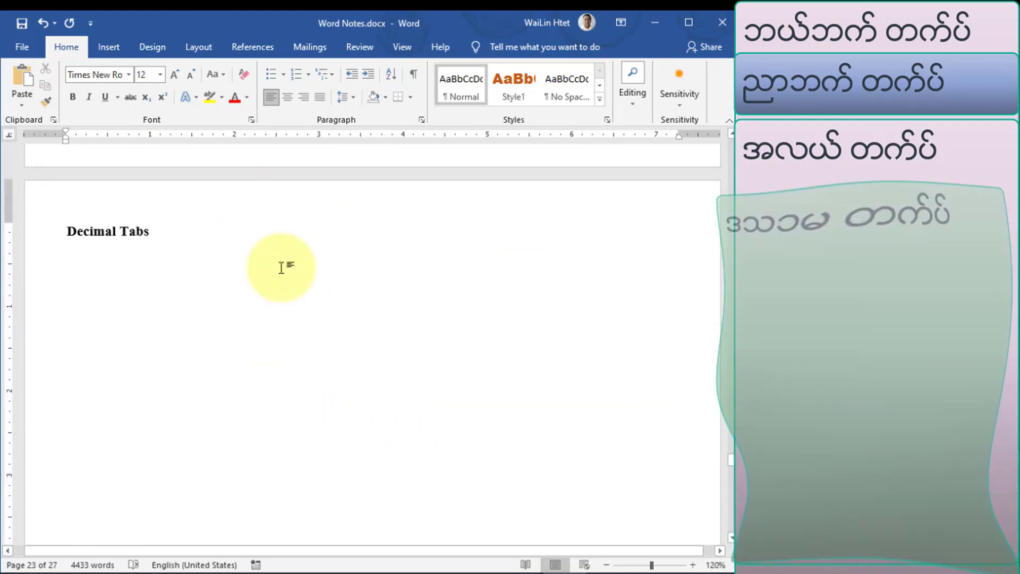
{"action": "key", "text": "Tab"}
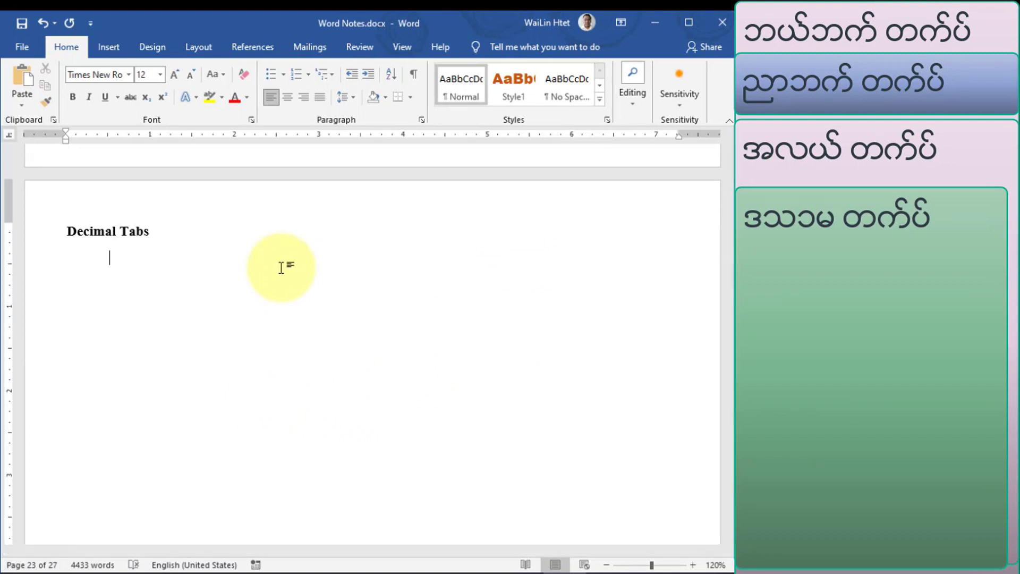
{"action": "type", "text": "2.5"}
{"action": "key", "text": "Tab"}
{"action": "type", "text": "low management 0.65"}
- Add the pairs 0.65 moderate correlation, 1345.20 Decimal and 999.999 Promotion
{"action": "key", "text": "Tab"}
{"action": "type", "text": "moderate correlation 1345.20"}
{"action": "key", "text": "Tab"}
{"action": "type", "text": "Decimal"}
{"action": "key", "text": "Return"}
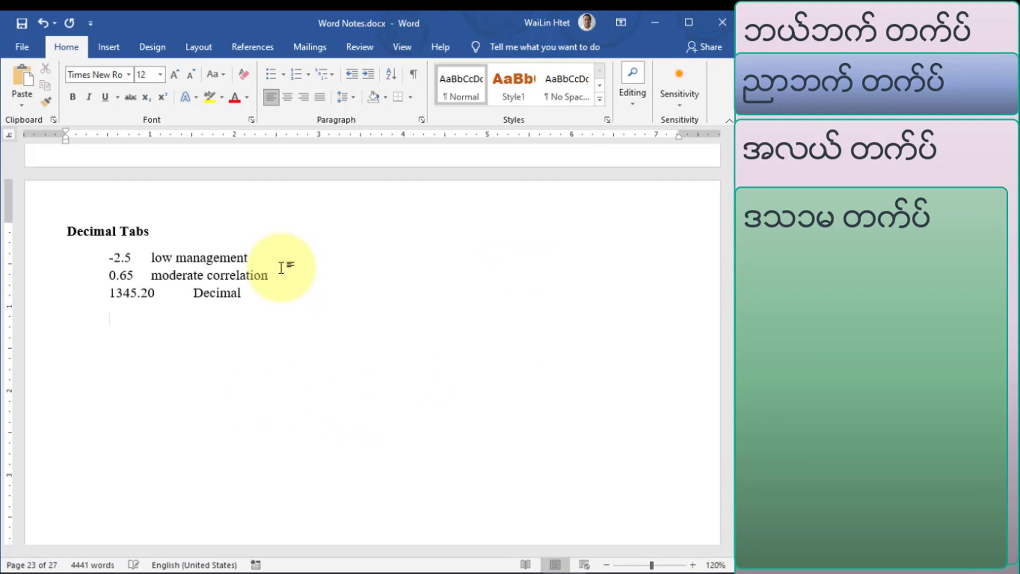
{"action": "type", "text": "999.999"}
{"action": "key", "text": "Tab"}
{"action": "type", "text": "Promotion"}
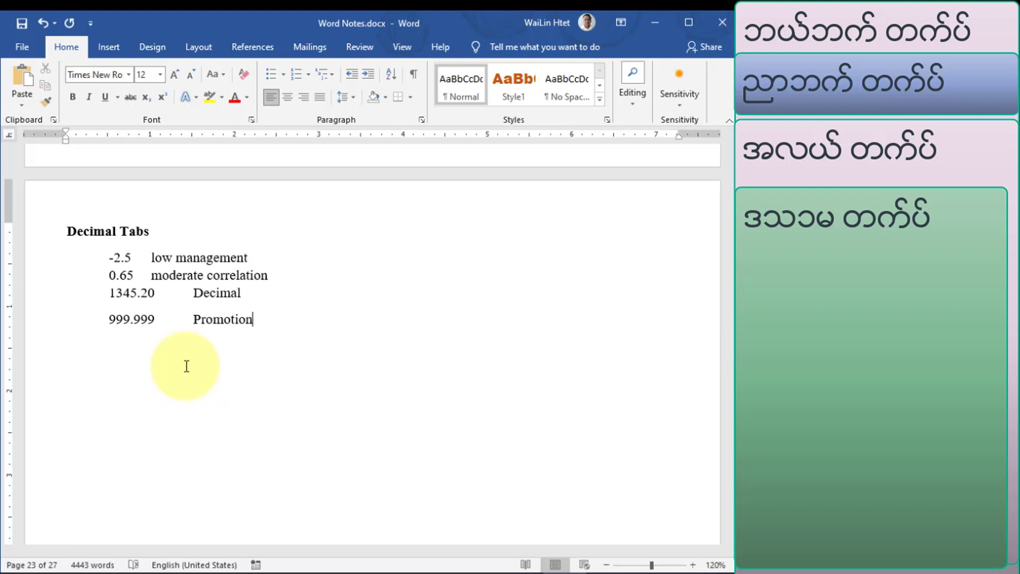
- Start a new line and place a decimal tab stop on the ruler
{"action": "key", "text": "Return"}
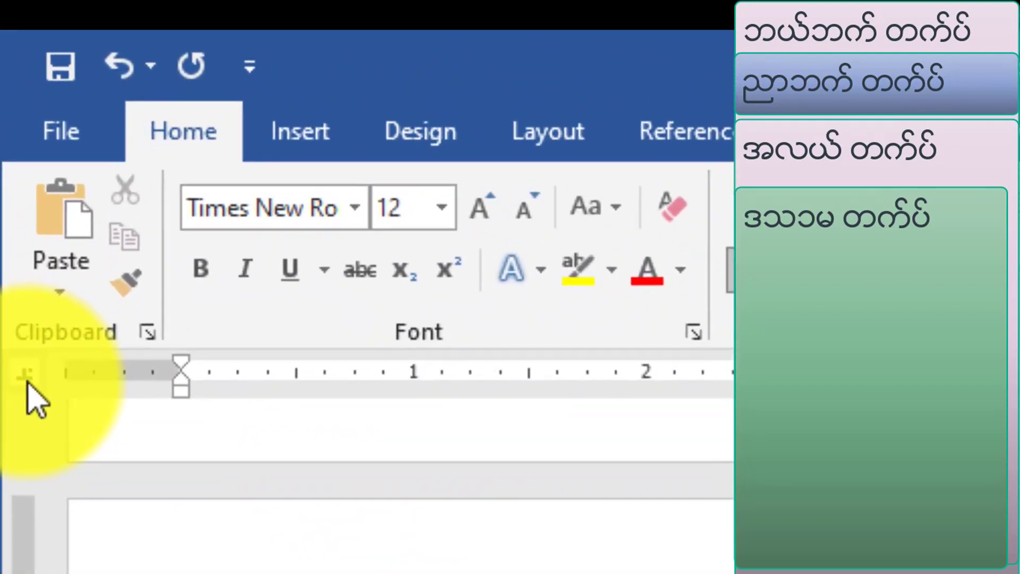
{"action": "left_click", "coordinate": [25, 374]}
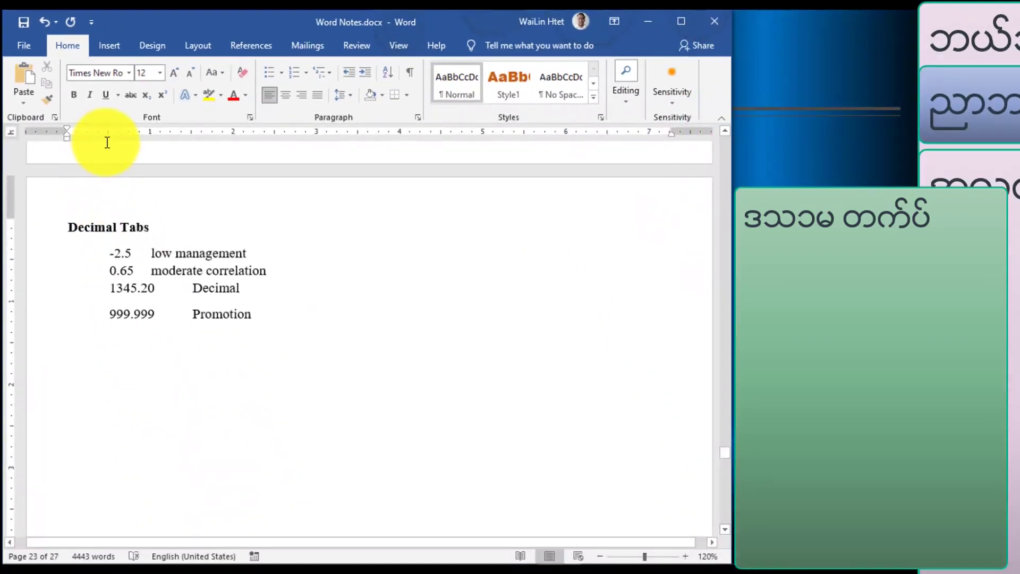
{"action": "left_click", "coordinate": [108, 136]}
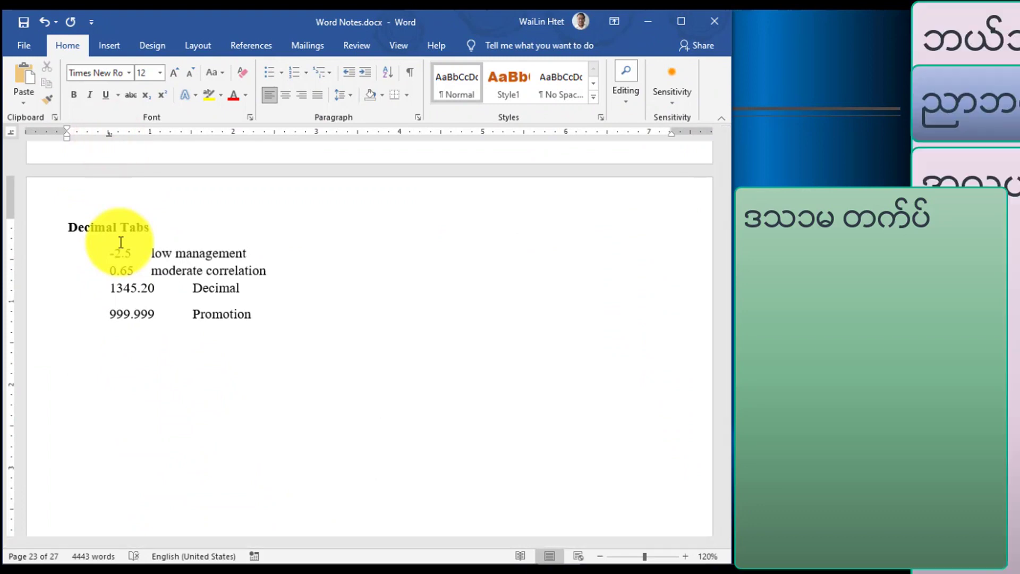
- Type -2.5, 0.65, 1345.20 and 999.999 on separate lines aligned at the decimal tab
{"action": "type", "text": "-2.5"}
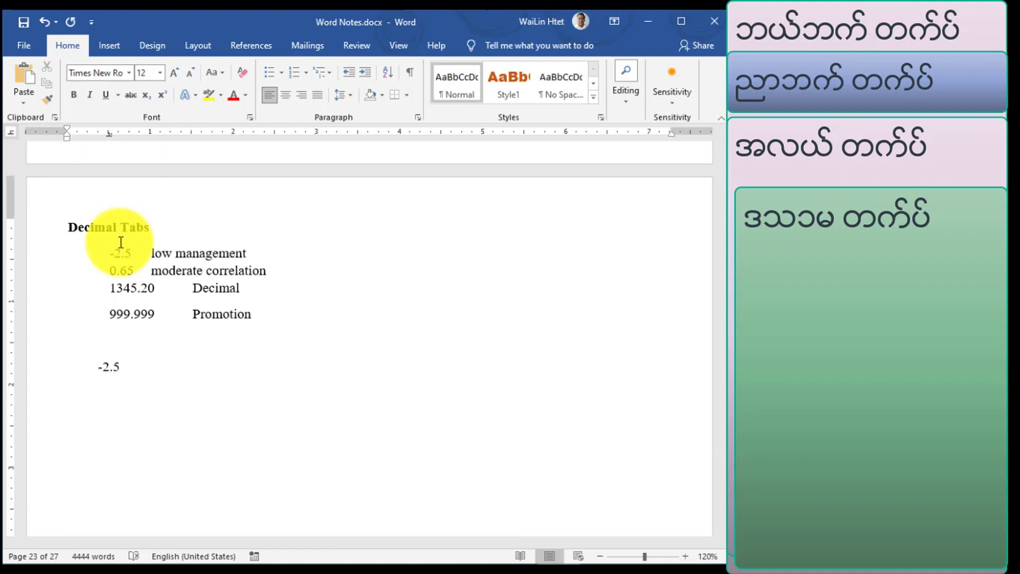
{"action": "key", "text": "Return"}
{"action": "type", "text": "0.65"}
{"action": "key", "text": "Return"}
{"action": "type", "text": "1345"}
{"action": "key", "text": "BackSpace"}
{"action": "key", "text": "BackSpace"}
{"action": "key", "text": "BackSpace"}
{"action": "key", "text": "BackSpace"}
{"action": "key", "text": "Tab"}
{"action": "type", "text": "345"}
{"action": "type", "text": ".20"}
{"action": "key", "text": "Tab"}
{"action": "type", "text": "999"}
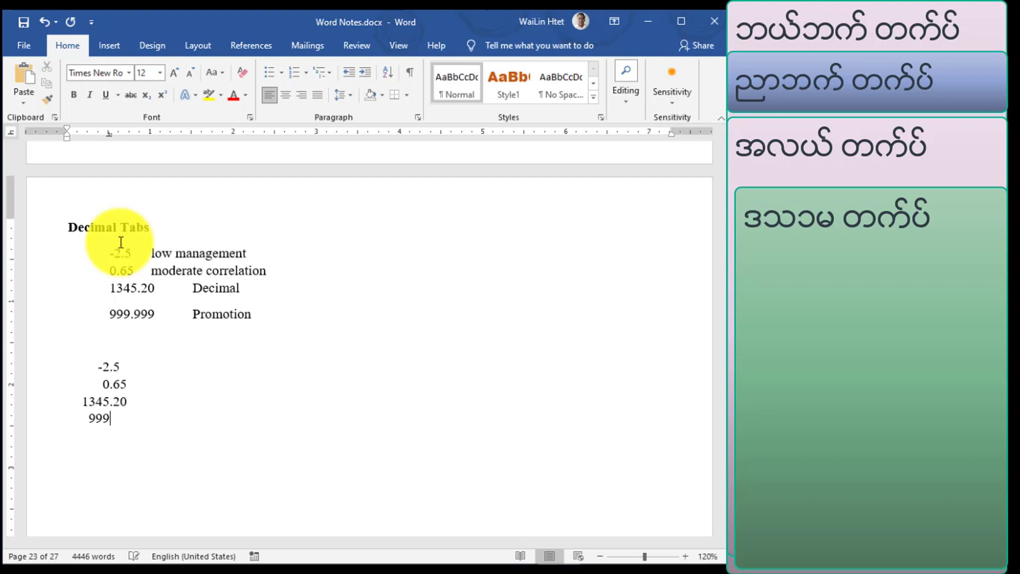
{"action": "type", "text": ".999"}
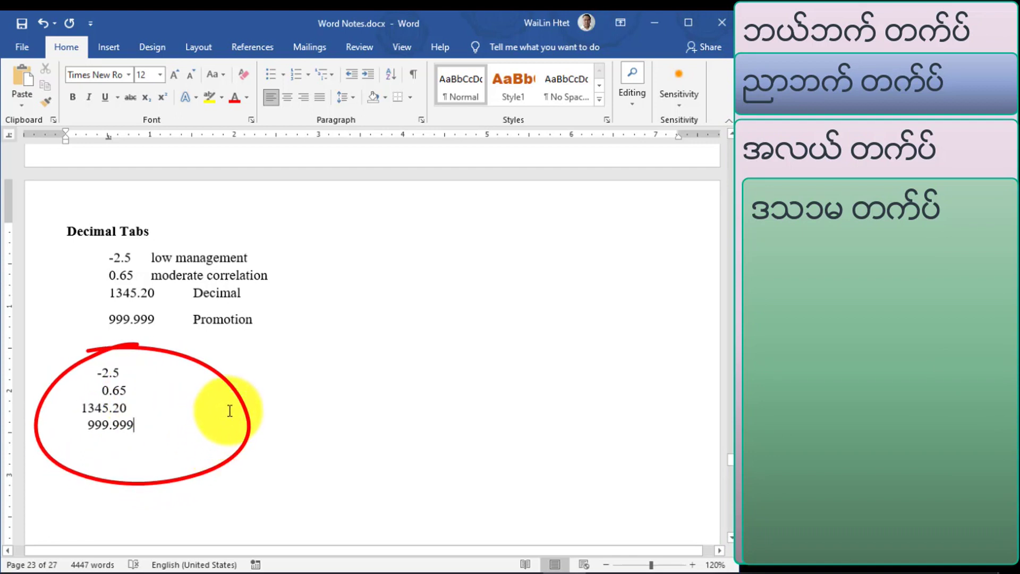
- Insert a page break after the Decimal Tabs page and scroll to blank page 24
{"action": "key", "text": "ctrl+Return"}
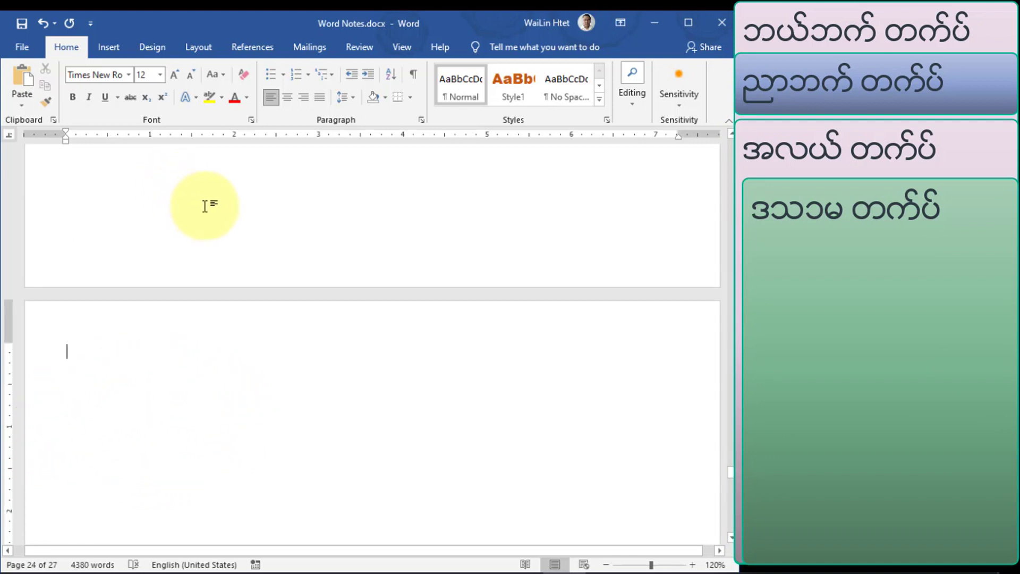
{"action": "scroll", "coordinate": [205, 206], "scroll_direction": "down", "scroll_amount": 1}
{"action": "scroll", "coordinate": [204, 206], "scroll_direction": "down", "scroll_amount": 2}
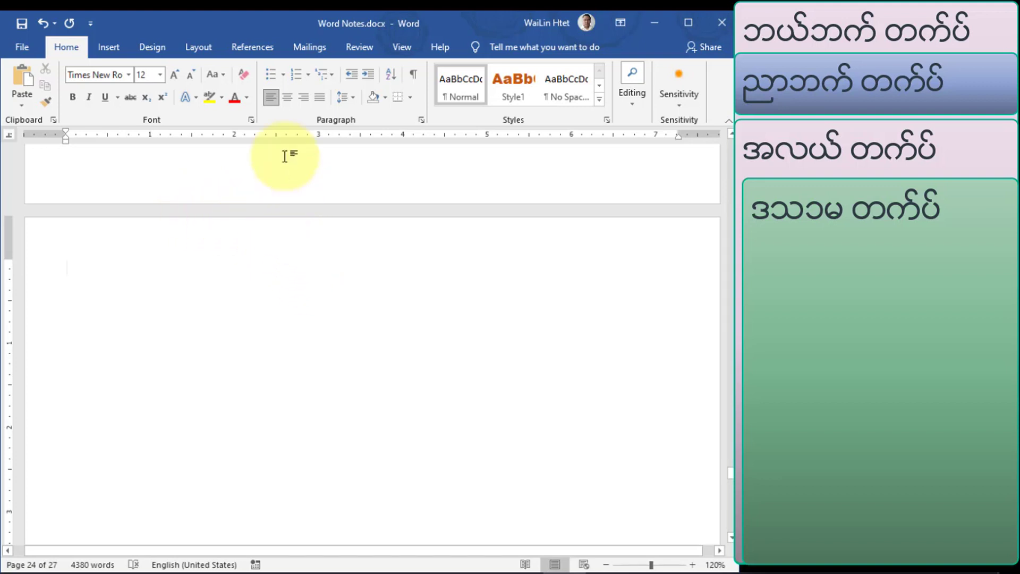
- Type the centred title 'The Adoption of Precision Agriculture in Eastern Countries' with the author name below
{"action": "left_click", "coordinate": [285, 103]}
{"action": "type", "text": "The Adoption of Pre"}
{"action": "key", "text": "BackSpace"}
{"action": "key", "text": "BackSpace"}
{"action": "key", "text": "BackSpace"}
{"action": "type", "text": "of Precision Agriculture i"}
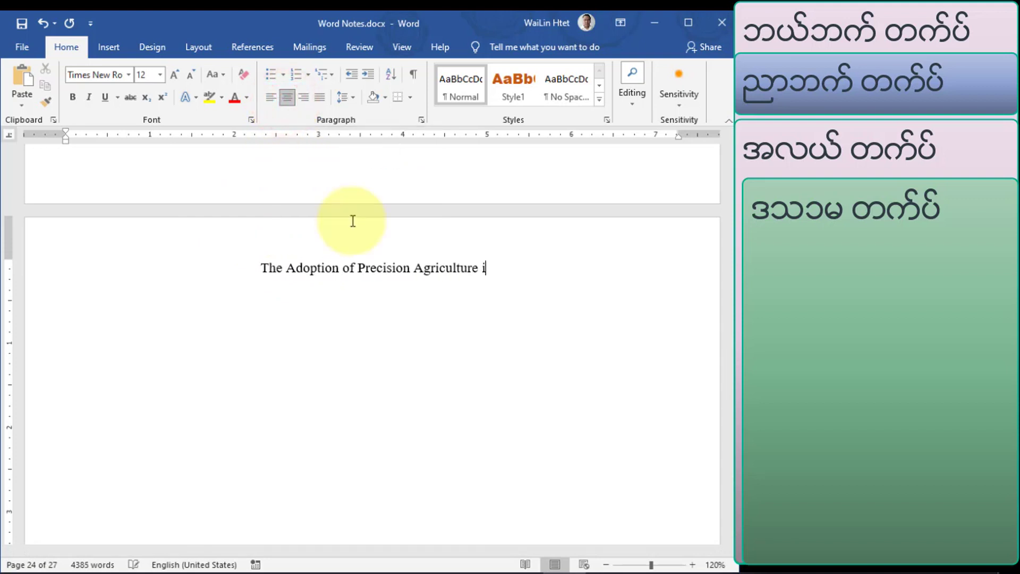
{"action": "type", "text": "n Eastern Countries"}
{"action": "key", "text": "Return"}
{"action": "type", "text": "Machine Holland"}
{"action": "key", "text": "Return"}
- Left-align, add a right tab stop, and enter topics: Introduction to version control, Repository setup, Creating a repository, Creating a new one
{"action": "left_click", "coordinate": [270, 96]}
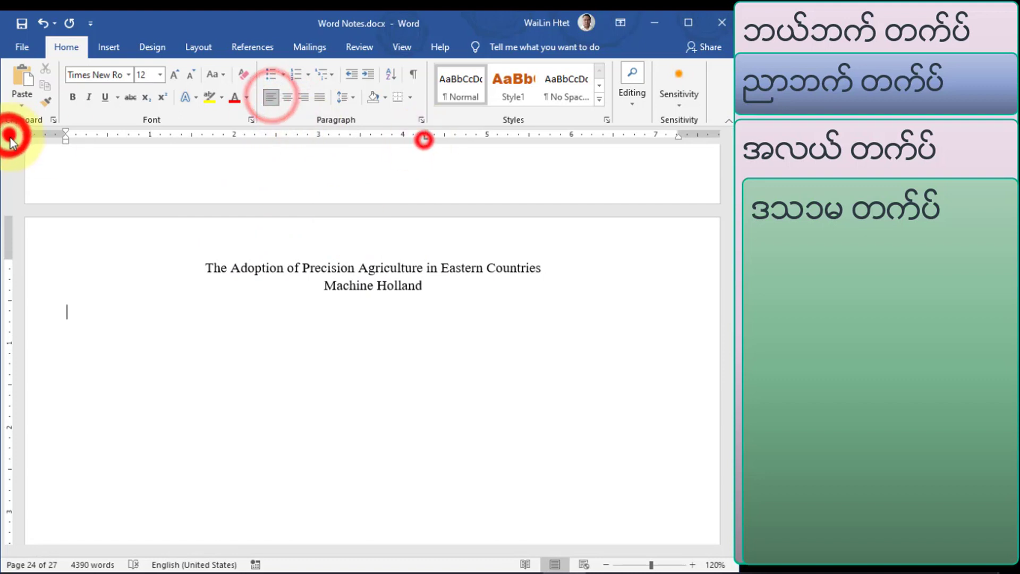
{"action": "left_click", "coordinate": [381, 134]}
{"action": "key", "text": "Tab"}
{"action": "type", "text": "Introduction to version control"}
{"action": "key", "text": "Return"}
{"action": "key", "text": "Tab"}
{"action": "type", "text": "Repository setup \tCreating"}
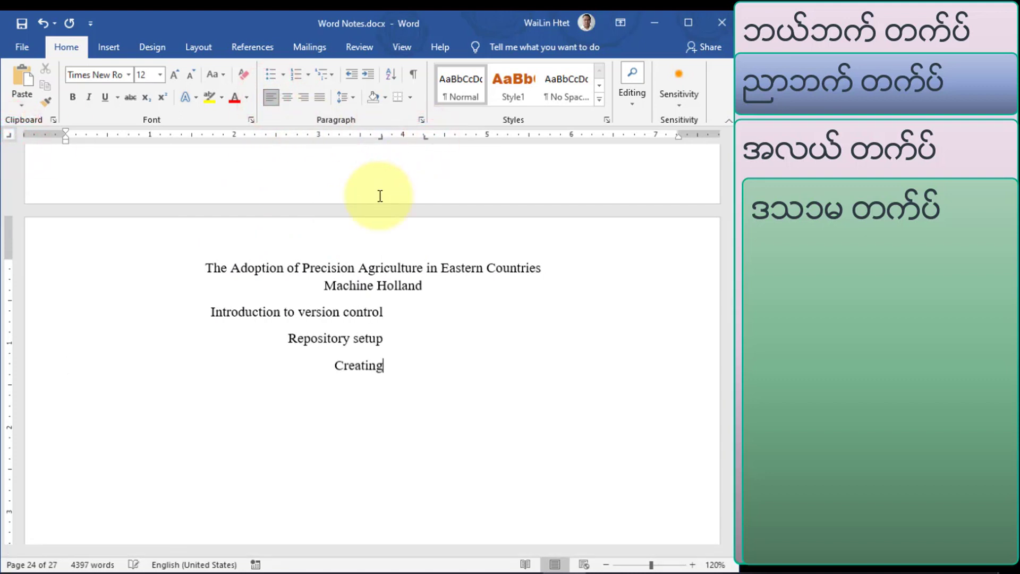
{"action": "type", "text": " a repository \tCreating a new one"}
- Add second-column topics: Directed Acyclic Graphs, Whole tree commits, Branches and tags, Merge commits
{"action": "key", "text": "Up"}
{"action": "key", "text": "Up"}
{"action": "key", "text": "Up"}
{"action": "type", "text": "Directed Acyclic Graphs"}
{"action": "key", "text": "Down"}
{"action": "type", "text": "Whole tree commits"}
{"action": "key", "text": "Down"}
{"action": "type", "text": "Branc"}
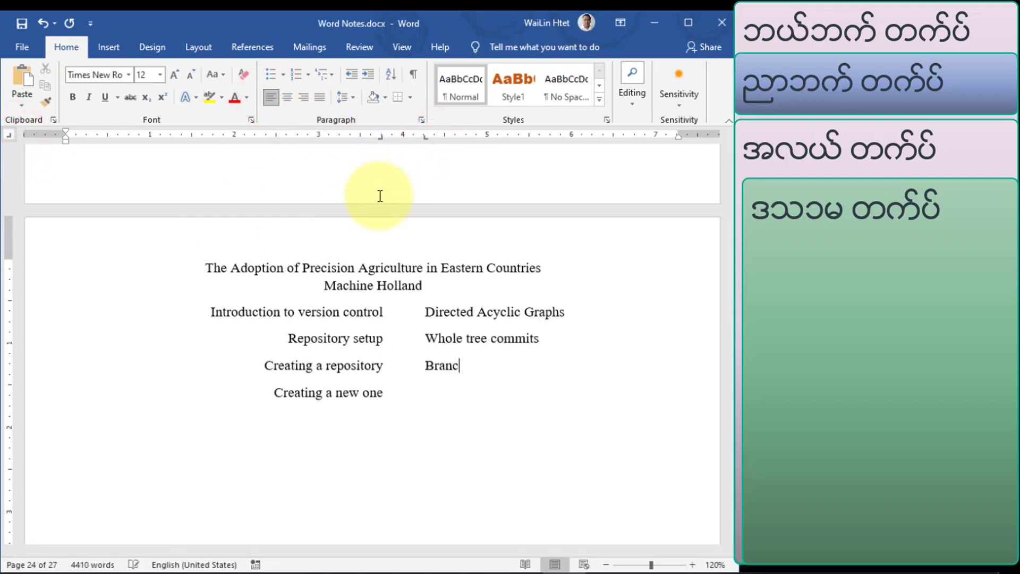
{"action": "type", "text": "hes and tags"}
{"action": "key", "text": "Down"}
{"action": "type", "text": "Merge commits"}
- Type the left chapter list: 'Chapter 1 Discovering knowledge in data', 'Supervised Learning', 'Un-supervised learning'
{"action": "key", "text": "Return"}
{"action": "scroll", "coordinate": [239, 274], "scroll_direction": "down", "scroll_amount": 2}
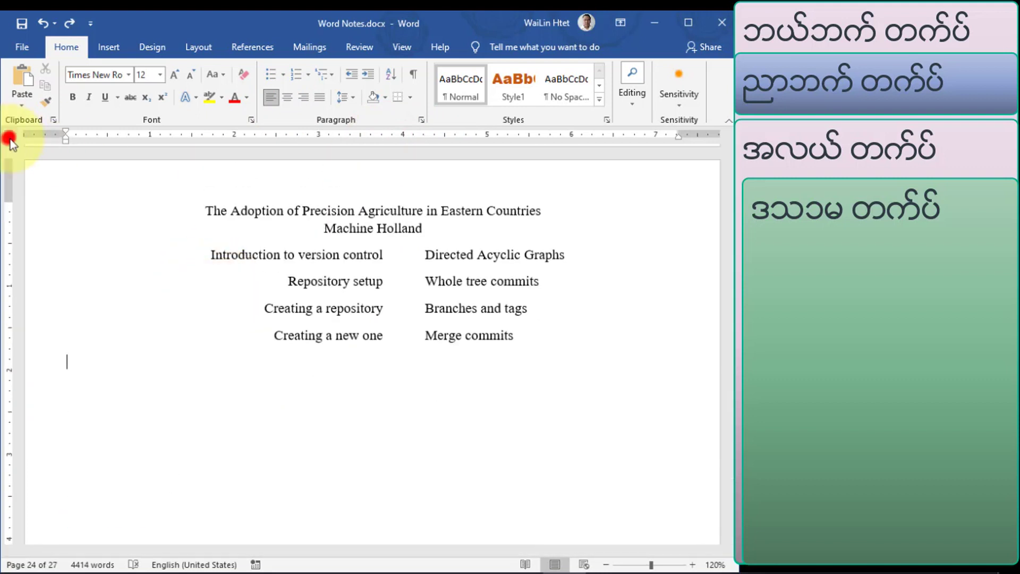
{"action": "type", "text": "Chapter 1 Discovering knowledge in data"}
{"action": "key", "text": "shift+Return"}
{"action": "type", "text": "Supervised"}
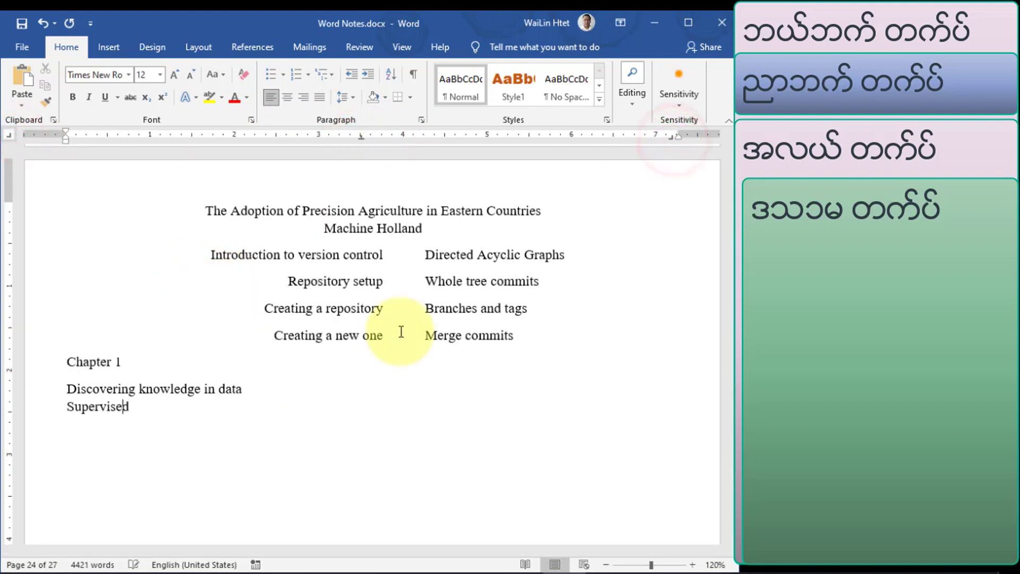
{"action": "type", "text": " Learning"}
{"action": "key", "text": "shift+Return"}
{"action": "type", "text": "Un-supervised learning"}
- Select the two-column topic rows and move their right tab stop further left
{"action": "left_click", "coordinate": [159, 360]}
{"action": "left_click_drag", "start_coordinate": [33, 252], "coordinate": [33, 340]}
{"action": "left_click_drag", "start_coordinate": [383, 139], "coordinate": [342, 137]}
- Add centred entries: Searching history, Limiting the number of revision, Searching changes
{"action": "double_click", "coordinate": [256, 366]}
{"action": "type", "text": "Searching history"}
{"action": "key", "text": "Down"}
{"action": "key", "text": "Tab"}
{"action": "type", "text": "Limiting the number of revision"}
{"action": "key", "text": "Down"}
{"action": "key", "text": "Tab"}
{"action": "type", "text": "Searching changes"}
- Add right-aligned entries 'Chapter 2 Package documentation' and 'Environment' at the line's right edge
{"action": "double_click", "coordinate": [449, 361]}
{"action": "type", "text": "Chapter 2 Package documentation"}
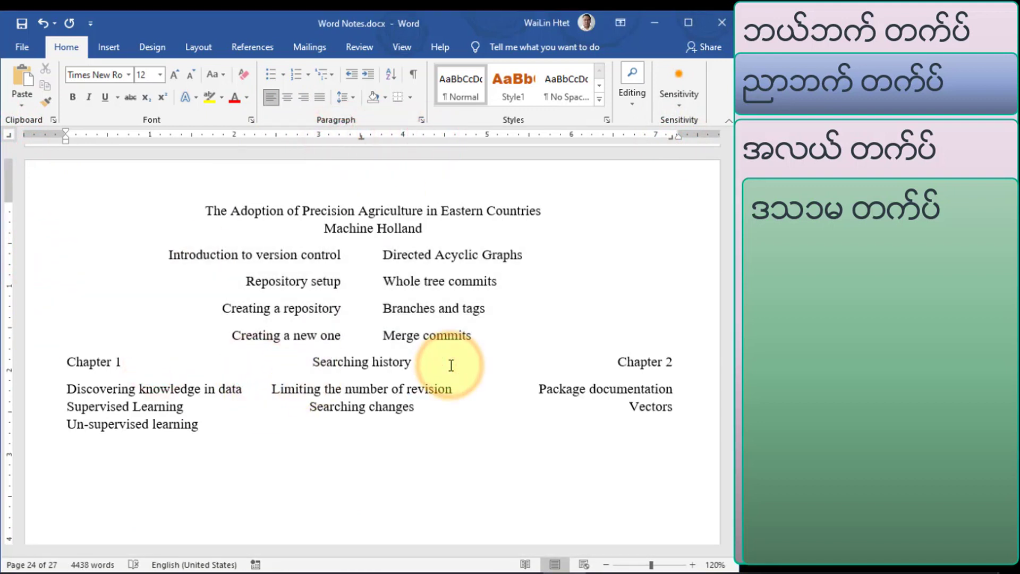
{"action": "key", "text": "shift+Return"}
{"action": "type", "text": "Environment"}
{"action": "scroll", "coordinate": [674, 295], "scroll_direction": "down", "scroll_amount": 3}
- Start a new line below the chapter lists with a decimal tab stop for numbers
{"action": "key", "text": "Return"}
{"action": "left_click", "coordinate": [276, 136]}
{"action": "key", "text": "Tab"}
- Enter decimal-aligned rows with a left label tab: -2.5 Low management, 0.65 moderate correlation, 1345.200 decimal, 999.999 Promotion
{"action": "type", "text": "-2.5"}
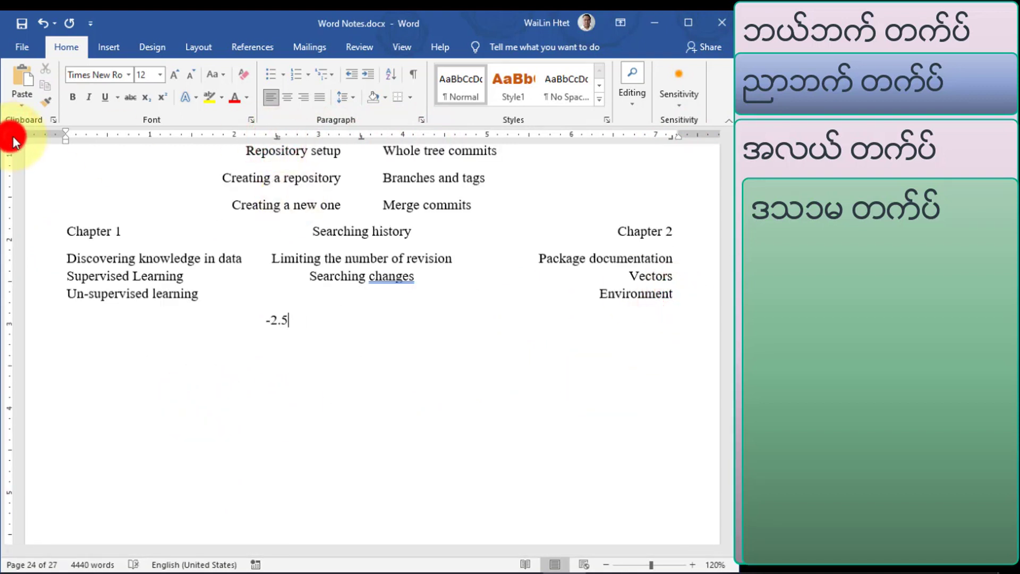
{"action": "left_click", "coordinate": [319, 135]}
{"action": "type", "text": "Low management \t0.65\tmoderate correlation \t1345.200\tdecimal \t999.999\tPromotion"}
- Click into the upper part of page 24 and scroll to review the combined tab layout
{"action": "scroll", "coordinate": [212, 277], "scroll_direction": "up", "scroll_amount": 3}
{"action": "left_click", "coordinate": [102, 283]}
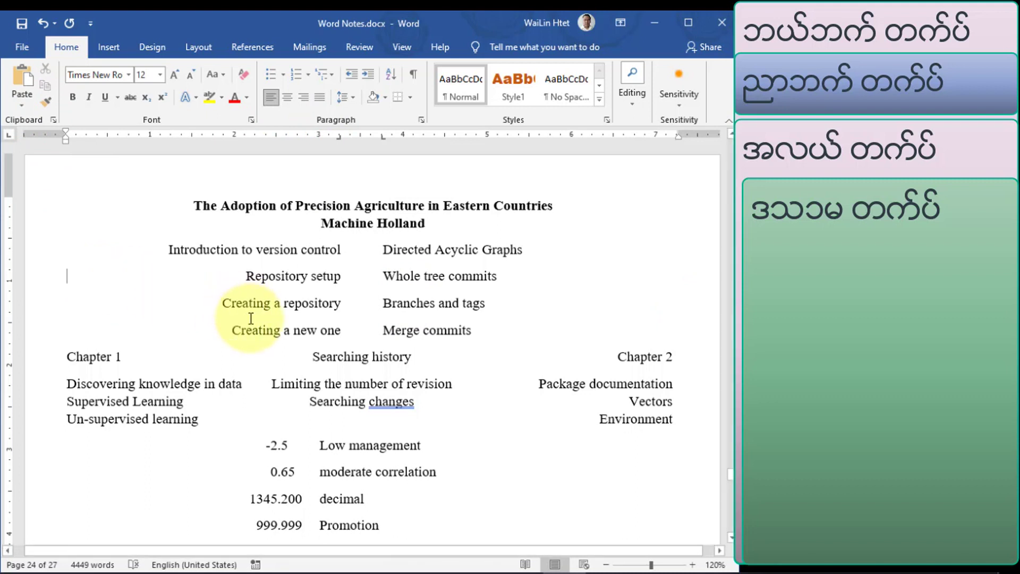
{"action": "scroll", "coordinate": [255, 335], "scroll_direction": "down", "scroll_amount": 1}
{"action": "scroll", "coordinate": [271, 329], "scroll_direction": "up", "scroll_amount": 1}
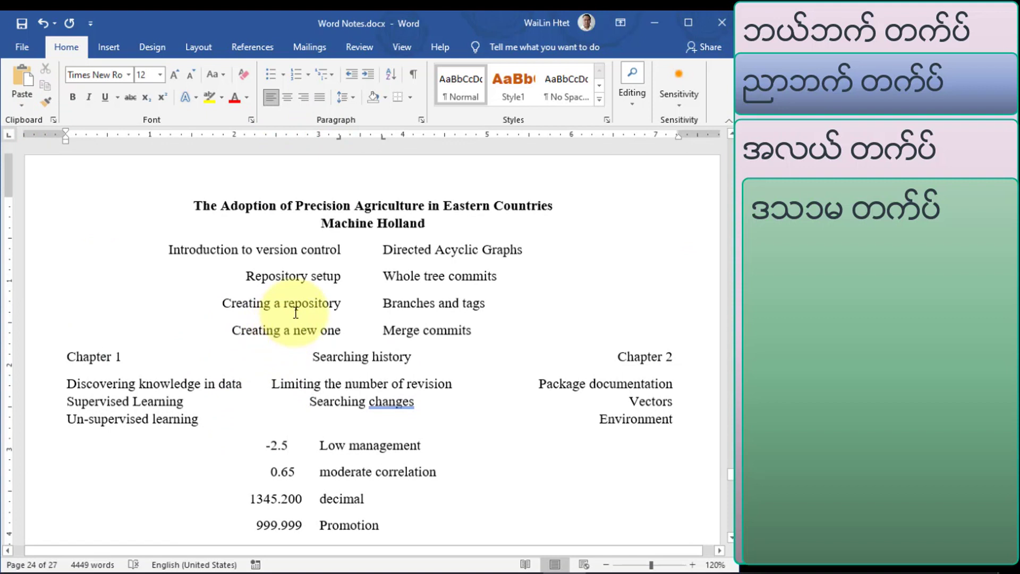
{"action": "scroll", "coordinate": [247, 276], "scroll_direction": "down", "scroll_amount": 2}
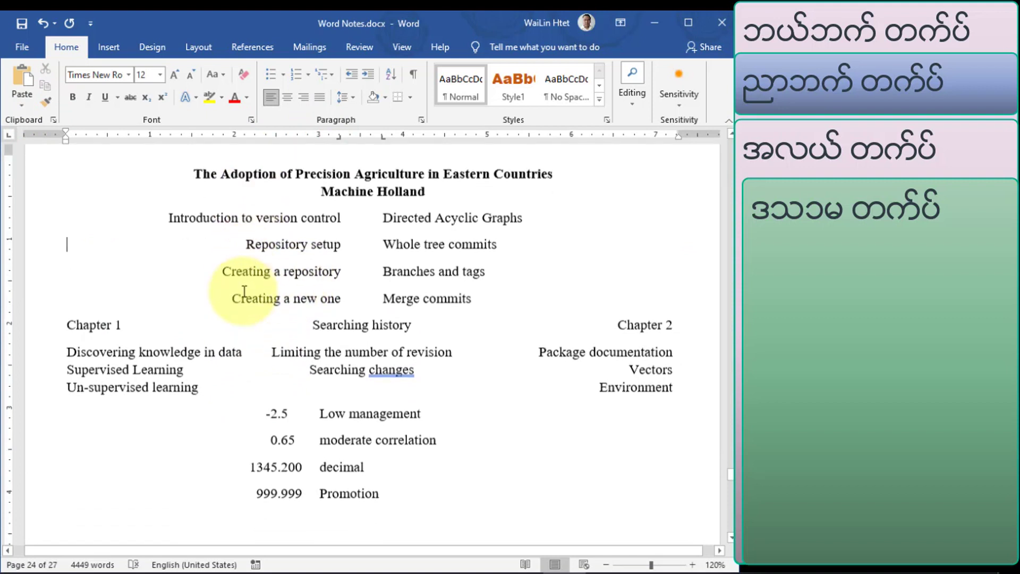
{"action": "scroll", "coordinate": [393, 399], "scroll_direction": "up", "scroll_amount": 1}
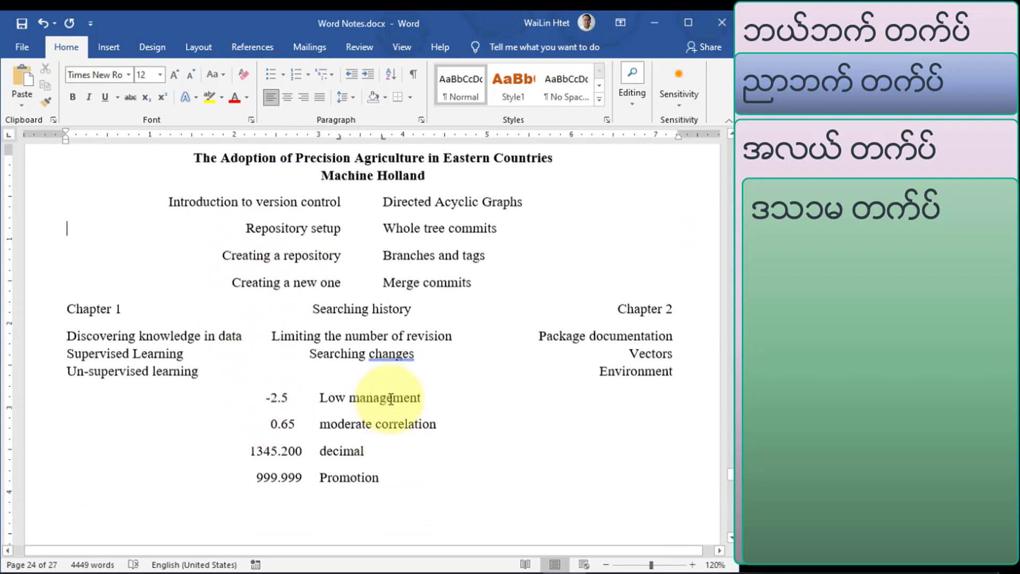